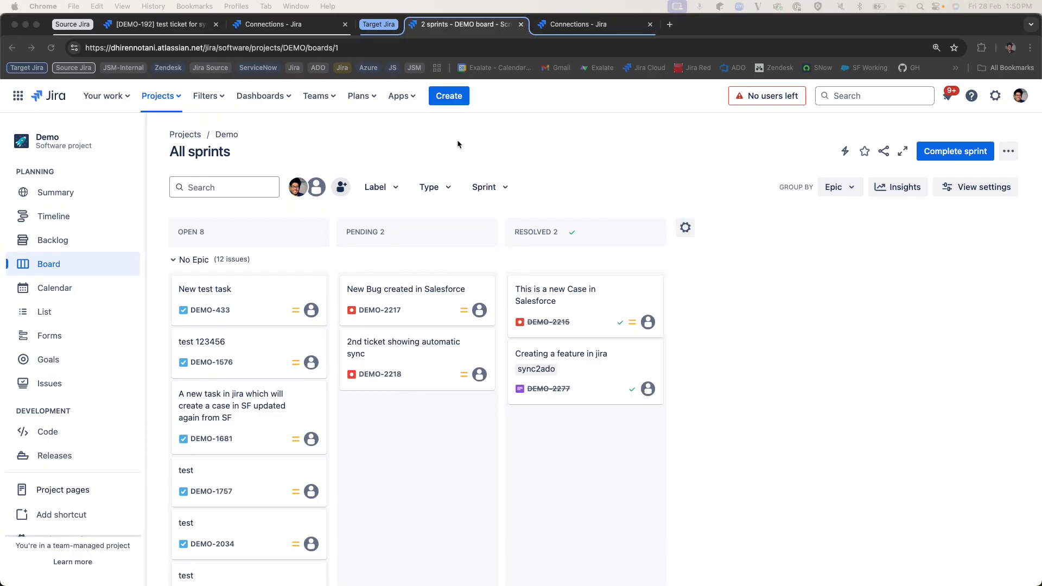
# View the DEMO service project's open tickets in the source Jira and the Exalate connections of both the source and target instances
pyautogui.click(193, 24)
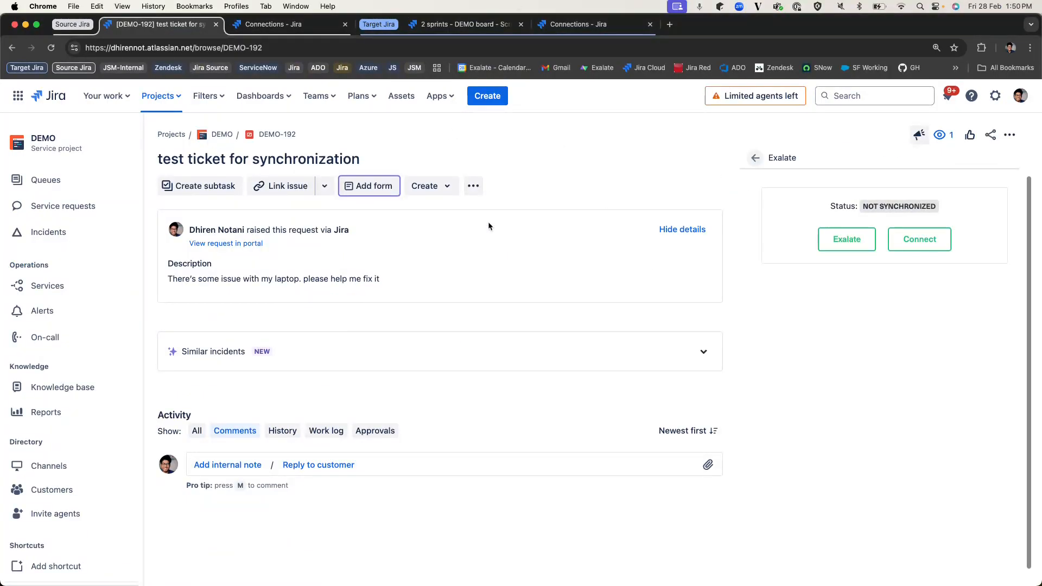
pyautogui.click(162, 96)
pyautogui.click(198, 160)
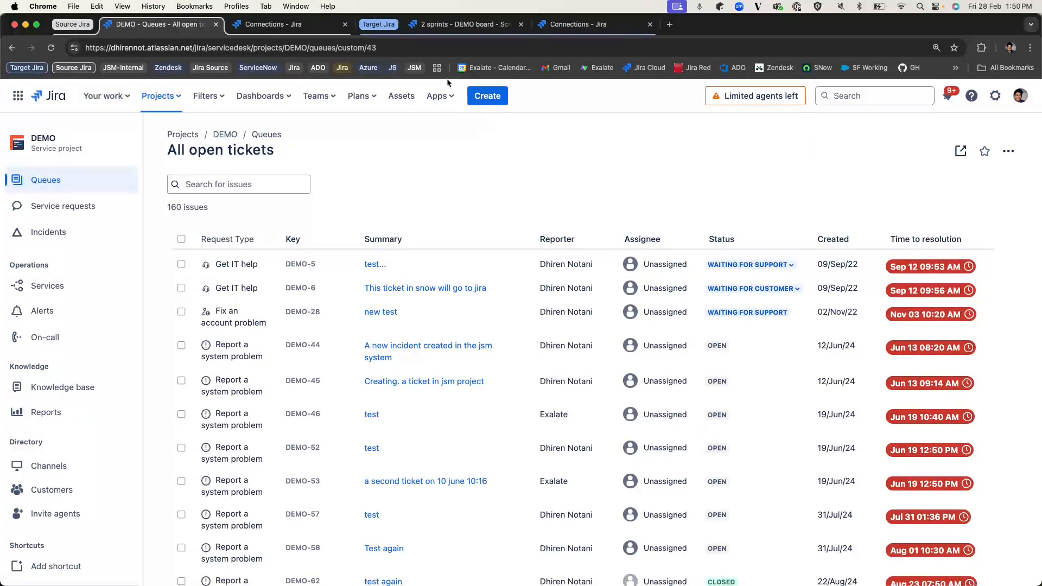
pyautogui.click(286, 31)
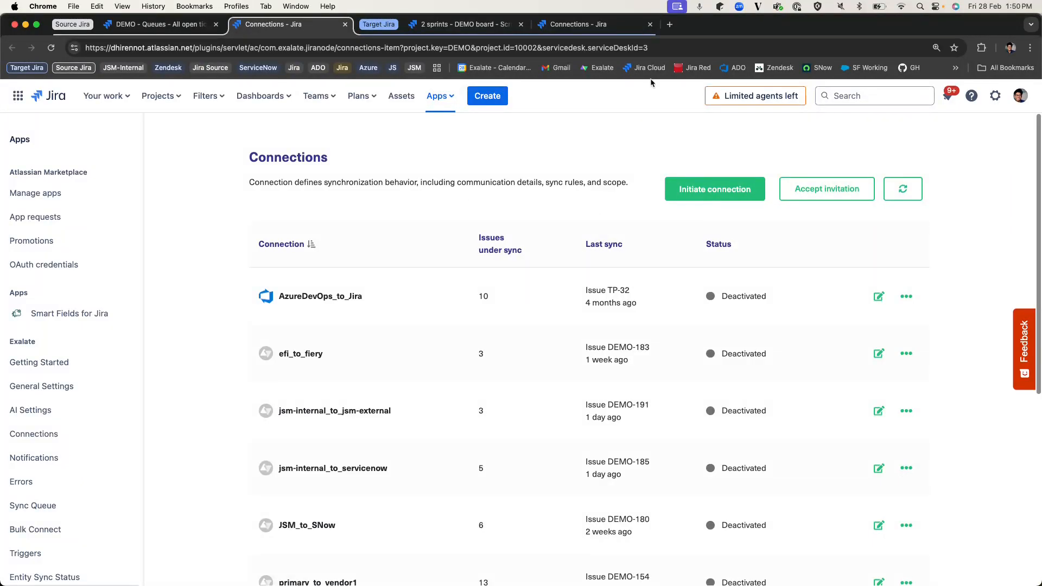
pyautogui.click(604, 30)
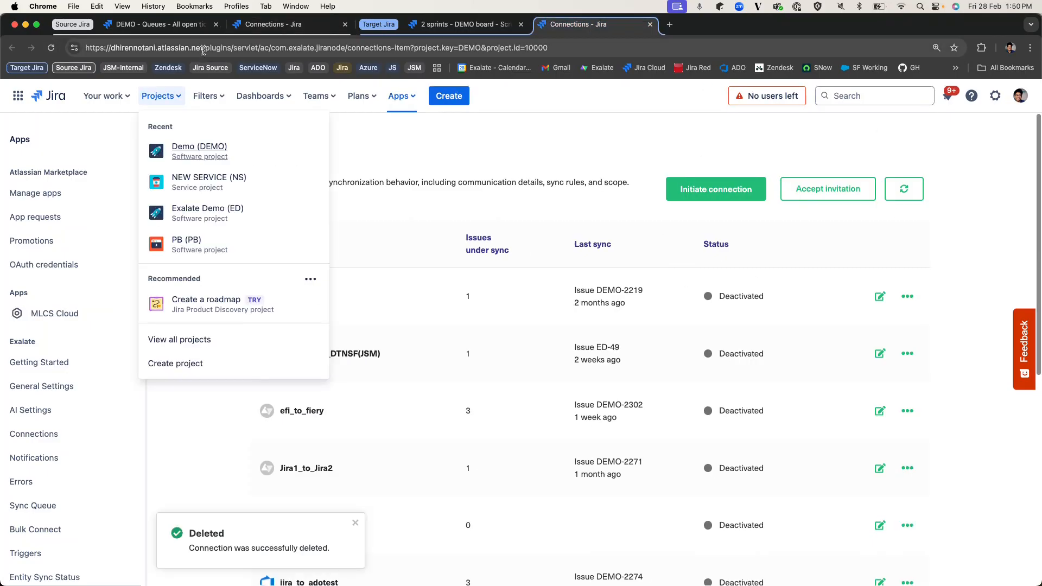
pyautogui.click(150, 28)
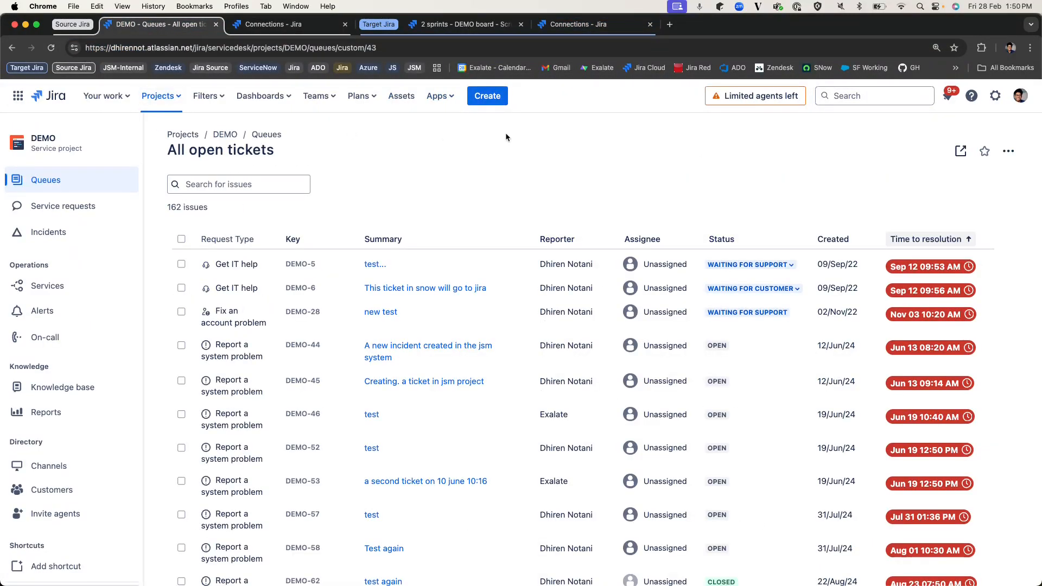
# Initiate a new Exalate connection in the source Jira with the target Jira's base URL as the destination instance URL
pyautogui.click(278, 25)
pyautogui.click(695, 185)
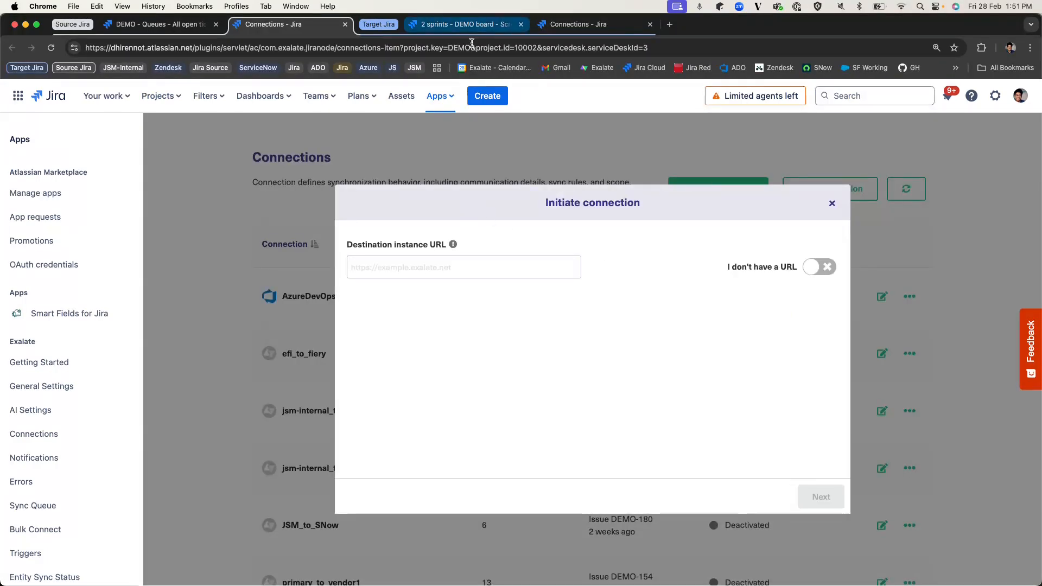
pyautogui.moveTo(353, 250); pyautogui.dragTo(453, 243)
pyautogui.click(461, 25)
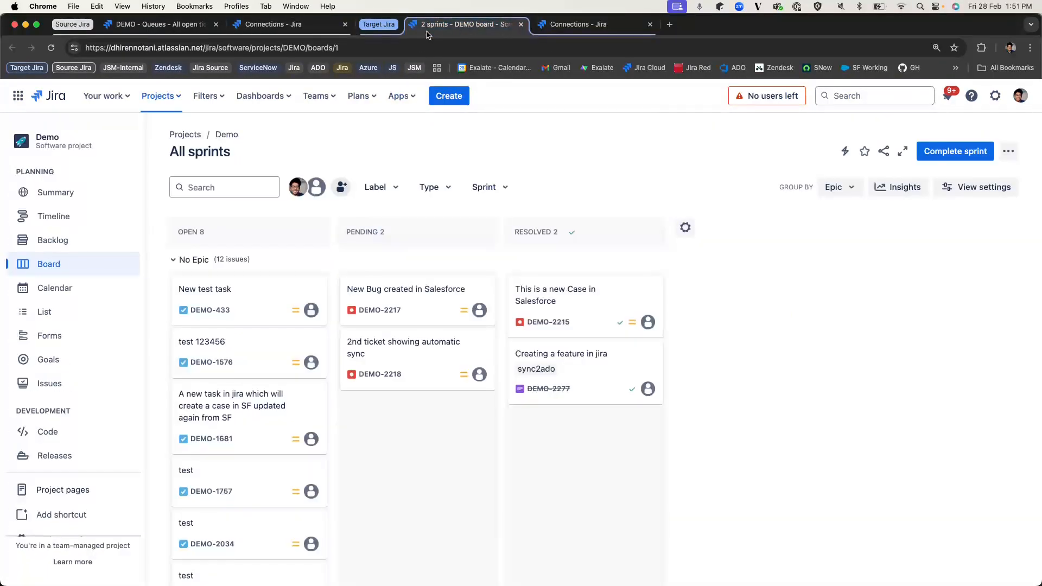
pyautogui.moveTo(201, 48); pyautogui.dragTo(76, 48)
pyautogui.press('super+c')
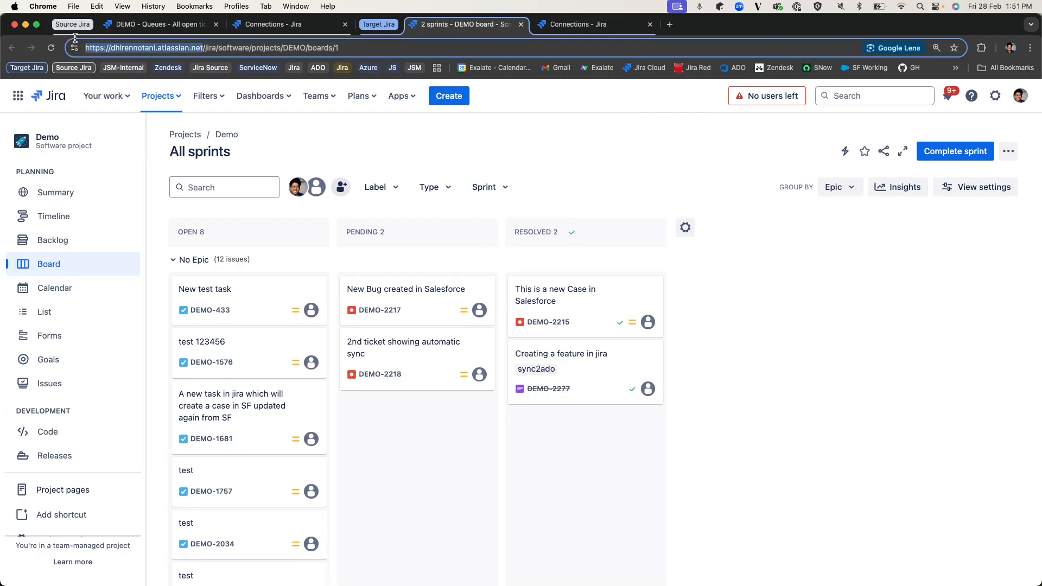
pyautogui.click(271, 24)
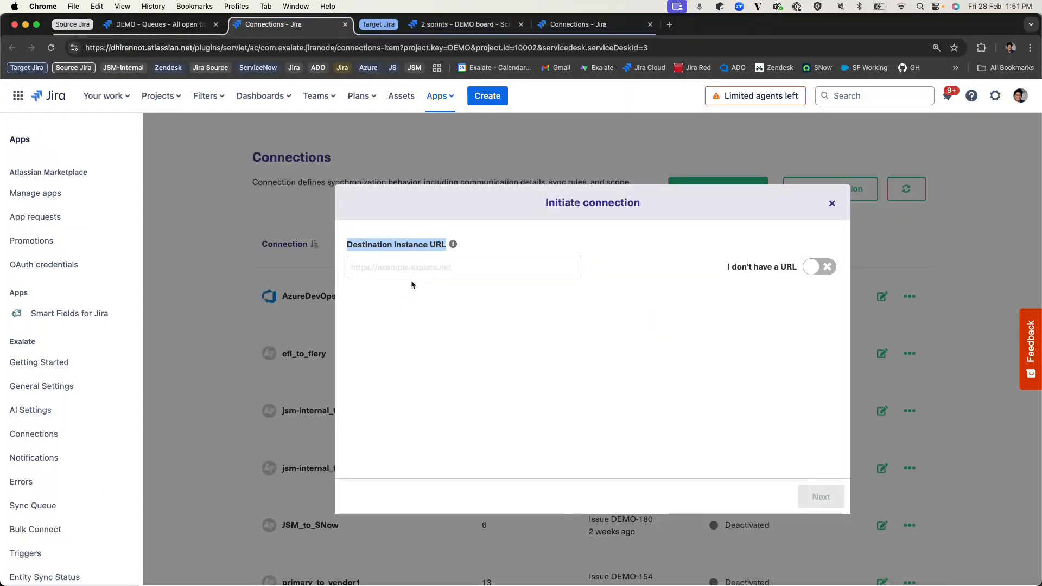
pyautogui.click(423, 276)
pyautogui.press('super+v')
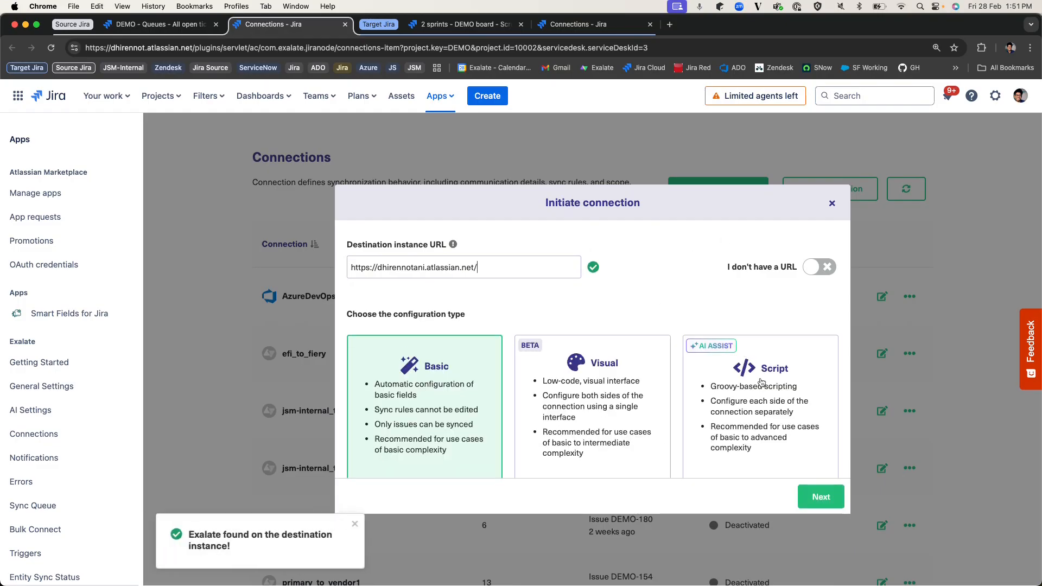
# Choose the Script configuration type for the connection and continue to the connection information
pyautogui.scroll(-1, 713, 434)
pyautogui.click(760, 343)
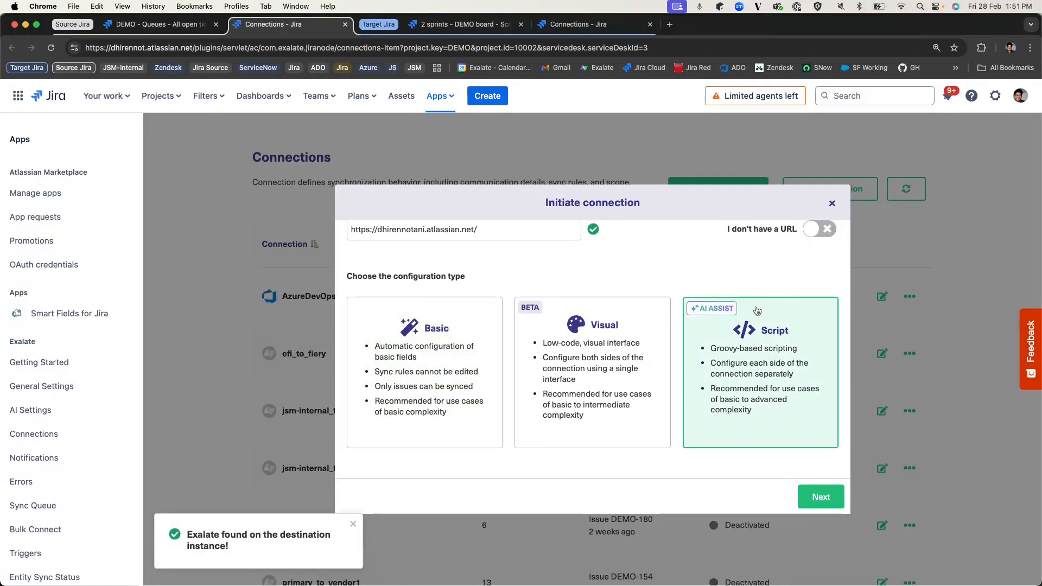
pyautogui.doubleClick(765, 333)
pyautogui.moveTo(704, 314); pyautogui.dragTo(731, 314)
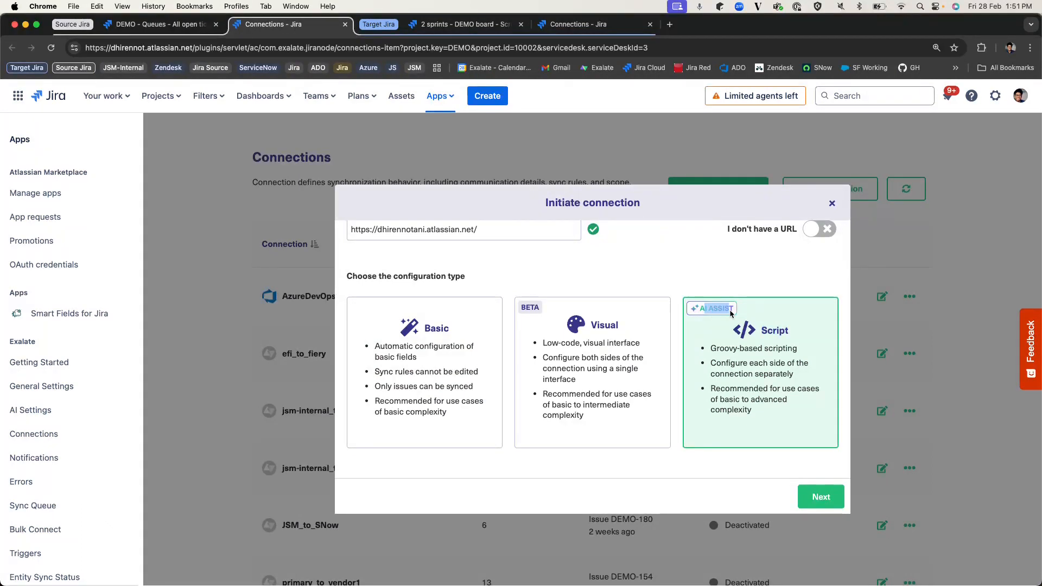
pyautogui.click(749, 273)
pyautogui.click(816, 502)
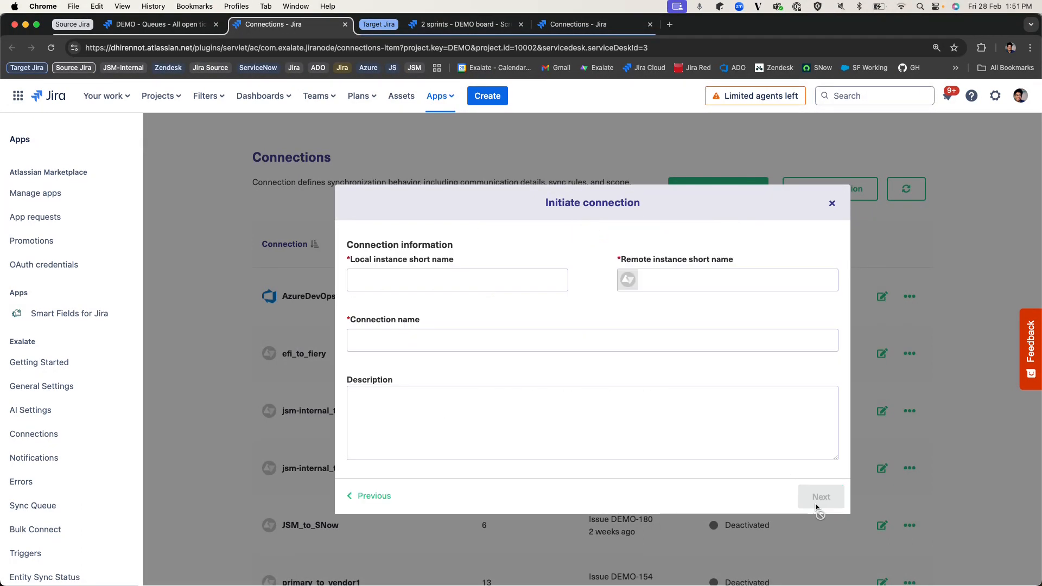
# Set the local instance short name to jirasource and the remote one to jiratarget, and continue to the project selection
pyautogui.click(501, 270)
pyautogui.write('jirasource')
pyautogui.press('Tab')
pyautogui.write('jiratarget')
pyautogui.doubleClick(448, 345)
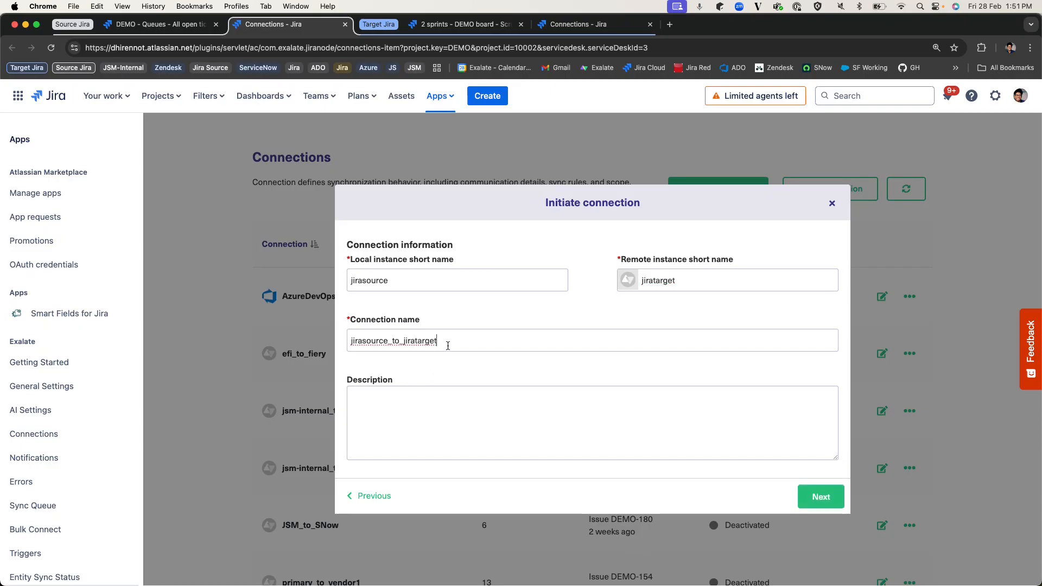
pyautogui.click(815, 497)
# Initiate the connection with the first listed project for the incoming sync and copy its invitation code
pyautogui.click(549, 326)
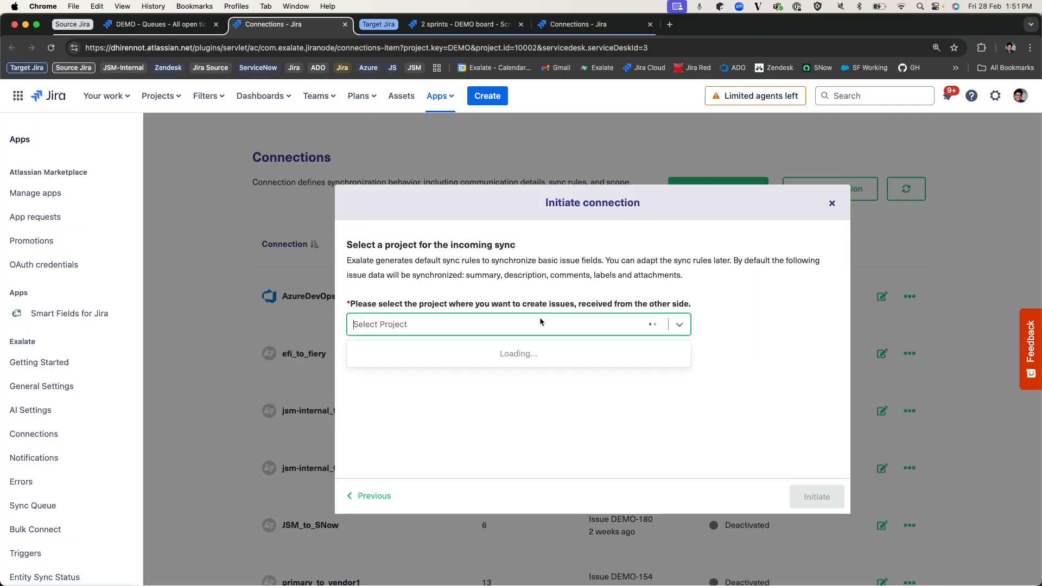
pyautogui.click(522, 355)
pyautogui.click(815, 506)
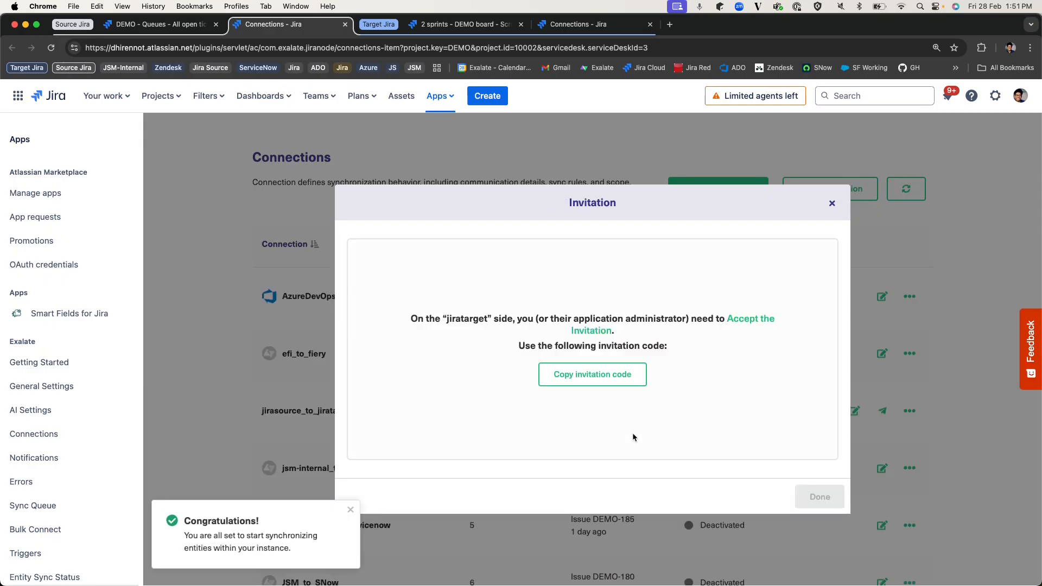
pyautogui.click(608, 376)
pyautogui.click(820, 497)
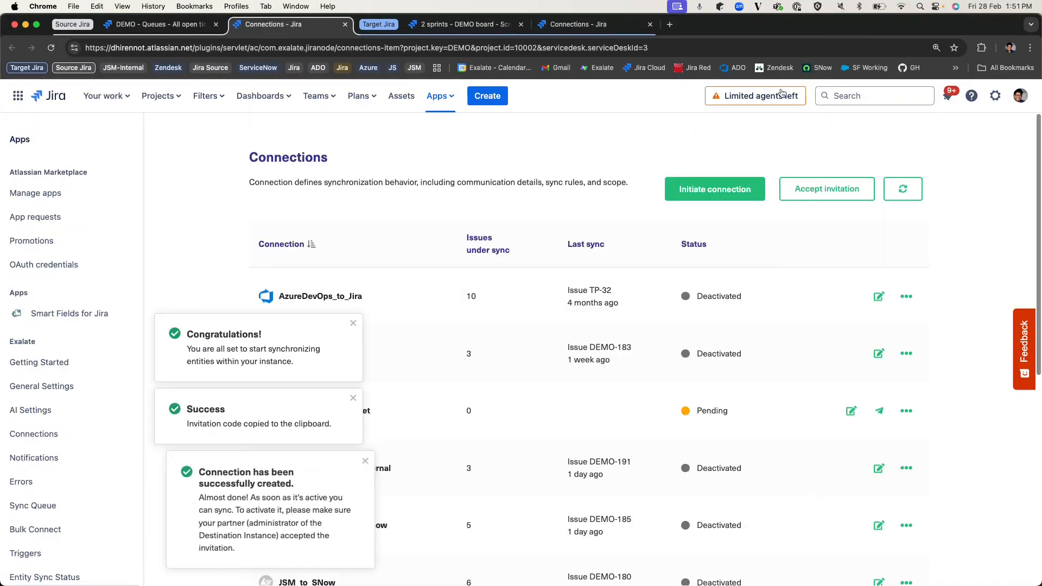
# Accept the invitation on the target Jira's Connections page by pasting the copied invitation code, and continue to the project selection
pyautogui.click(609, 24)
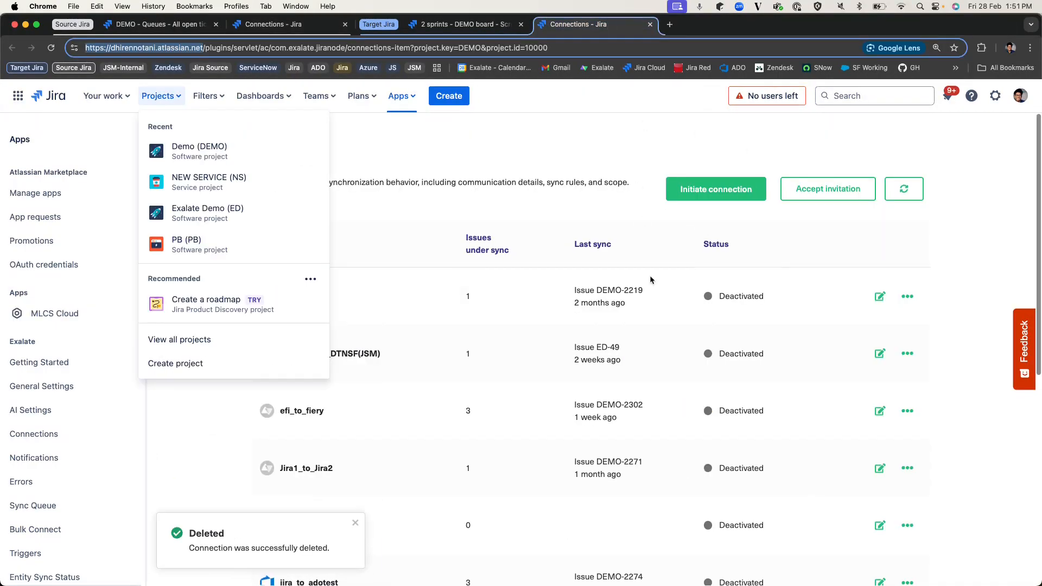
pyautogui.click(446, 322)
pyautogui.scroll(-5, 667, 340)
pyautogui.scroll(5, 667, 341)
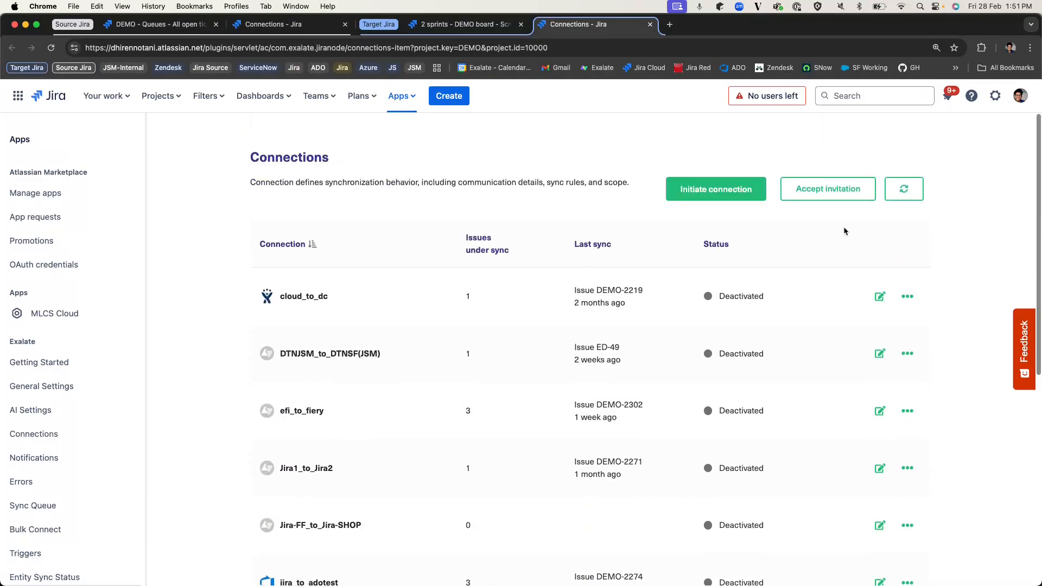
pyautogui.click(831, 190)
pyautogui.press('super+v')
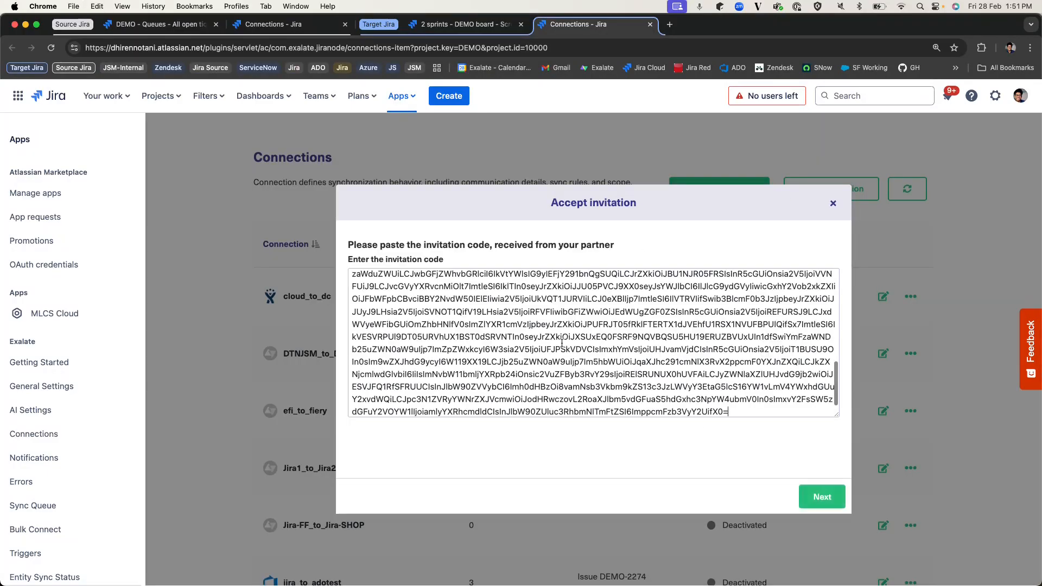
pyautogui.click(812, 491)
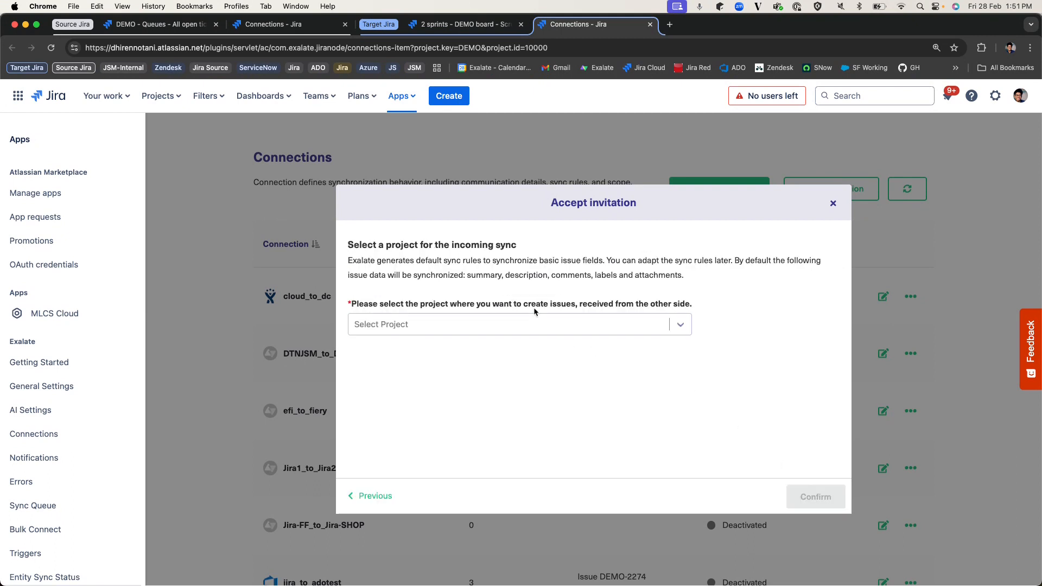
# Select Demo (DEMO) as the target project for the incoming sync and confirm the invitation
pyautogui.click(542, 326)
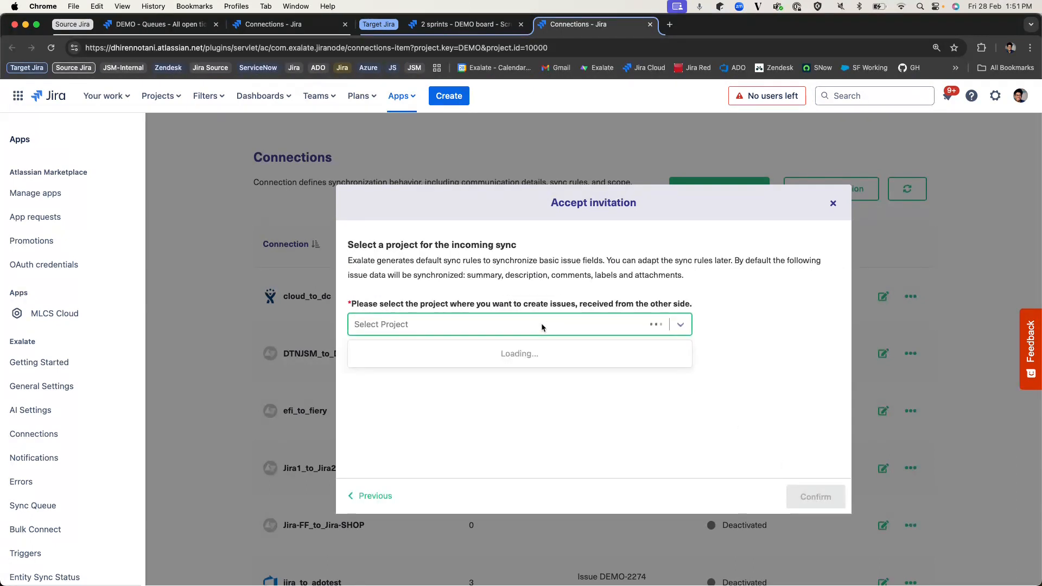
pyautogui.click(459, 372)
pyautogui.click(798, 502)
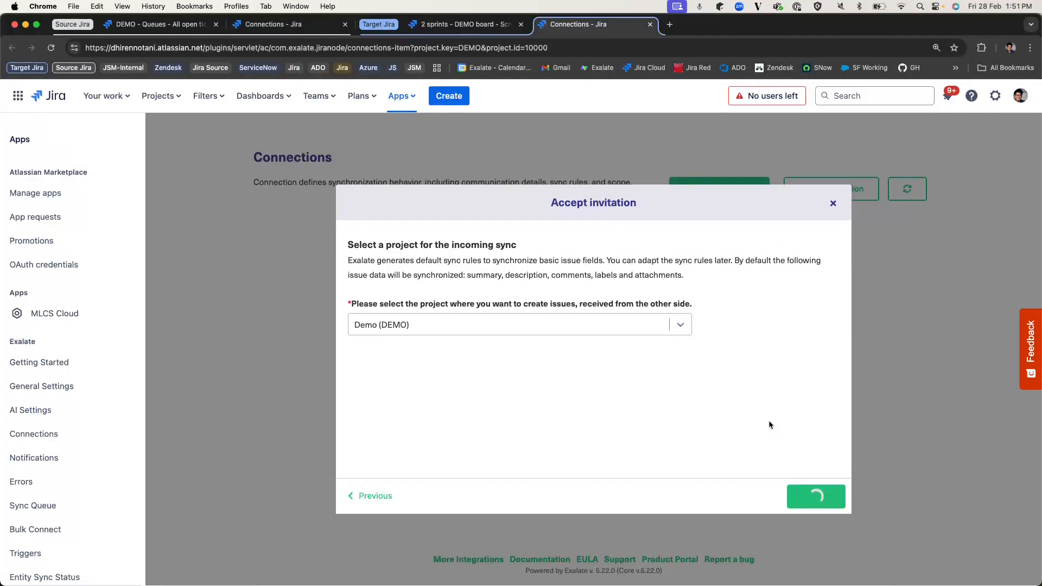
# Open the new connection's sync rules in the target Jira and collapse the Outgoing sync and Incoming sync scripts
pyautogui.click(621, 454)
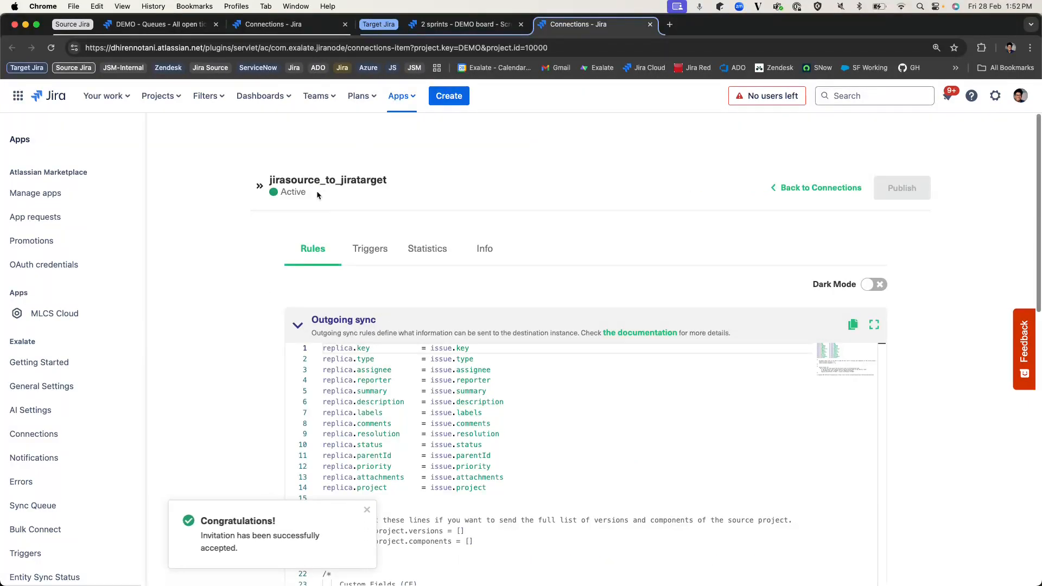
pyautogui.scroll(-3, 225, 214)
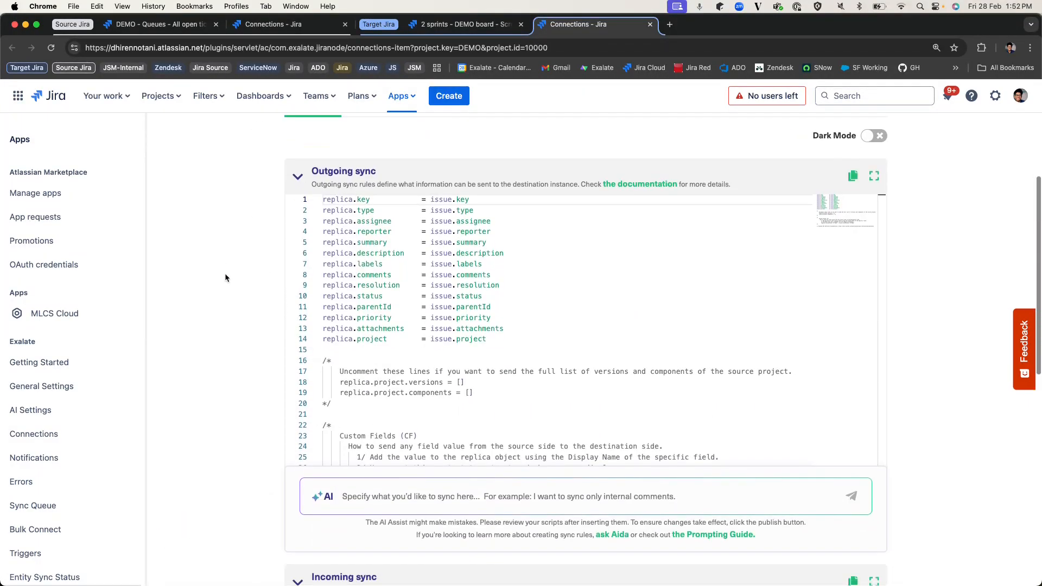
pyautogui.click(292, 186)
pyautogui.click(299, 222)
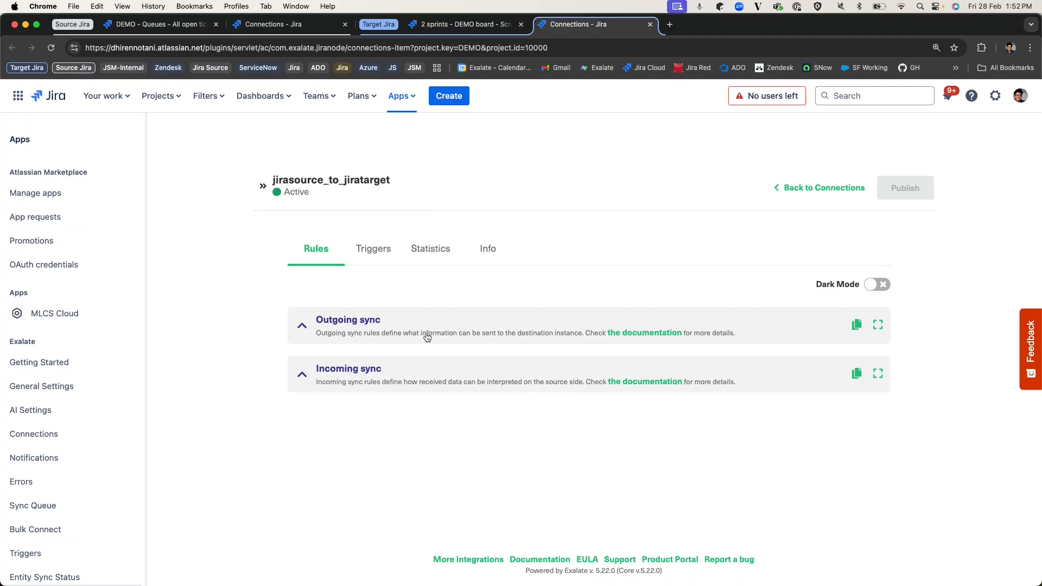
# Refresh the source Jira's connections list and open the jirasource_to_jiratarget connection to view its sync rules
pyautogui.click(281, 18)
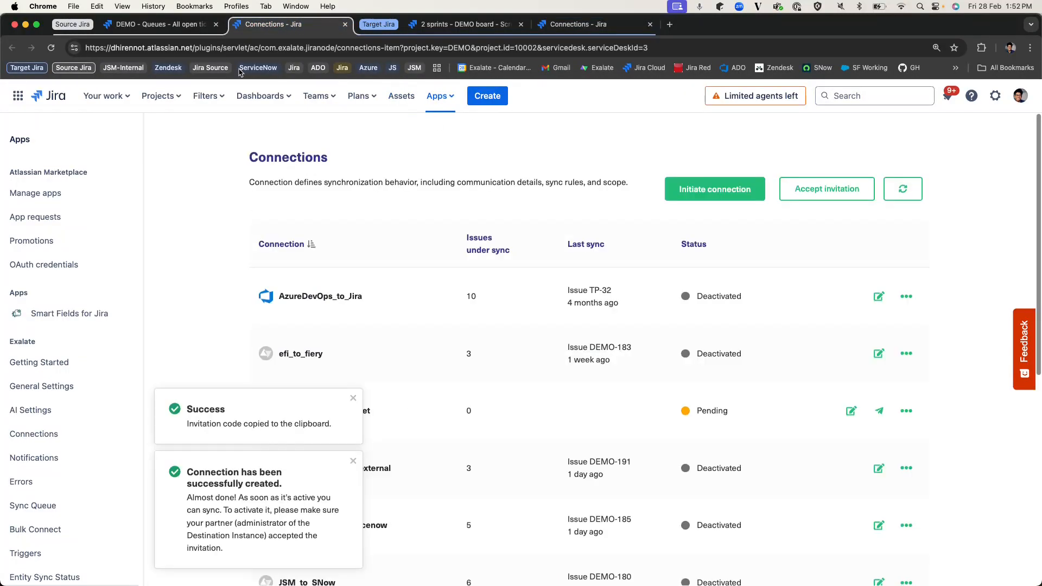
pyautogui.click(907, 183)
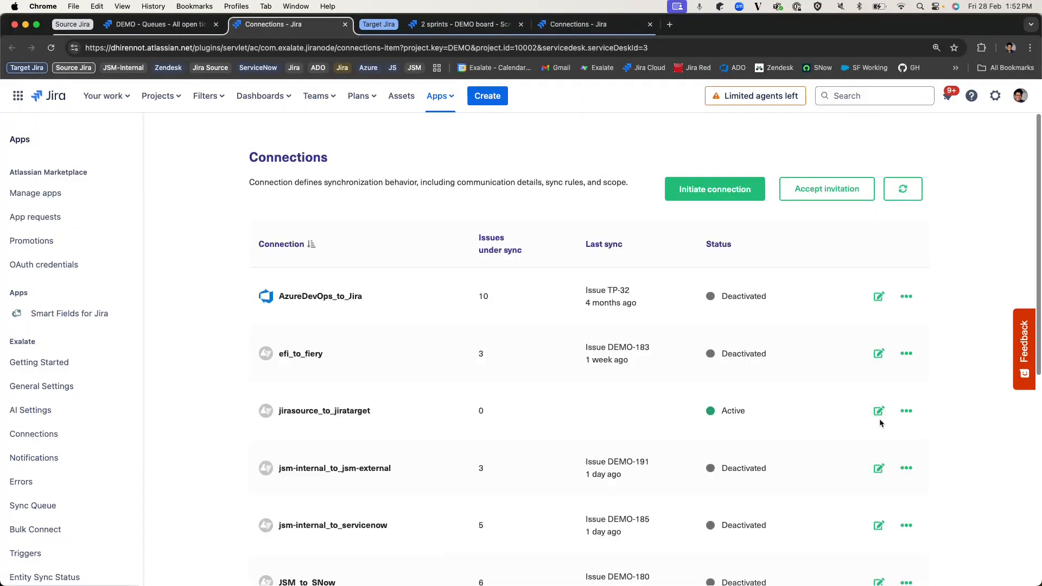
pyautogui.click(879, 416)
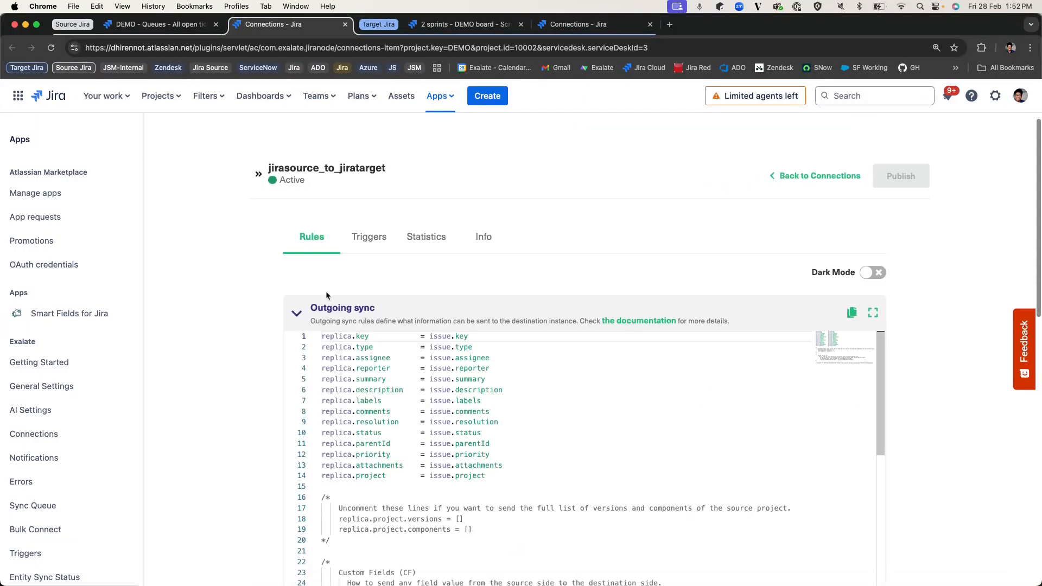
pyautogui.scroll(-3, 213, 213)
pyautogui.scroll(3, 213, 214)
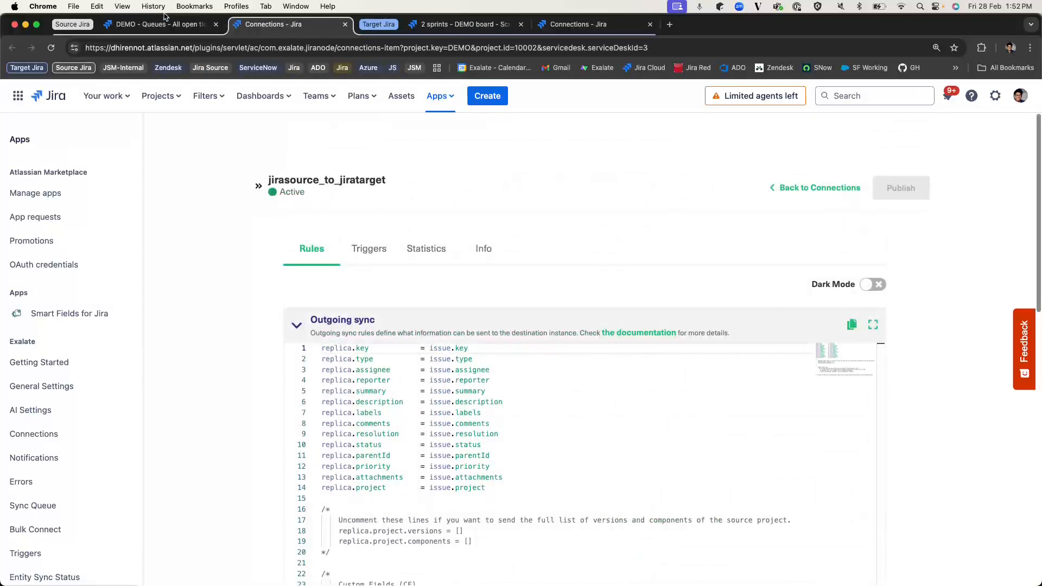
# Create a system problem incident in the source Jira's DEMO project, summarized "Creating a ticket on the source instance" and described "some desc to this one!"
pyautogui.click(172, 25)
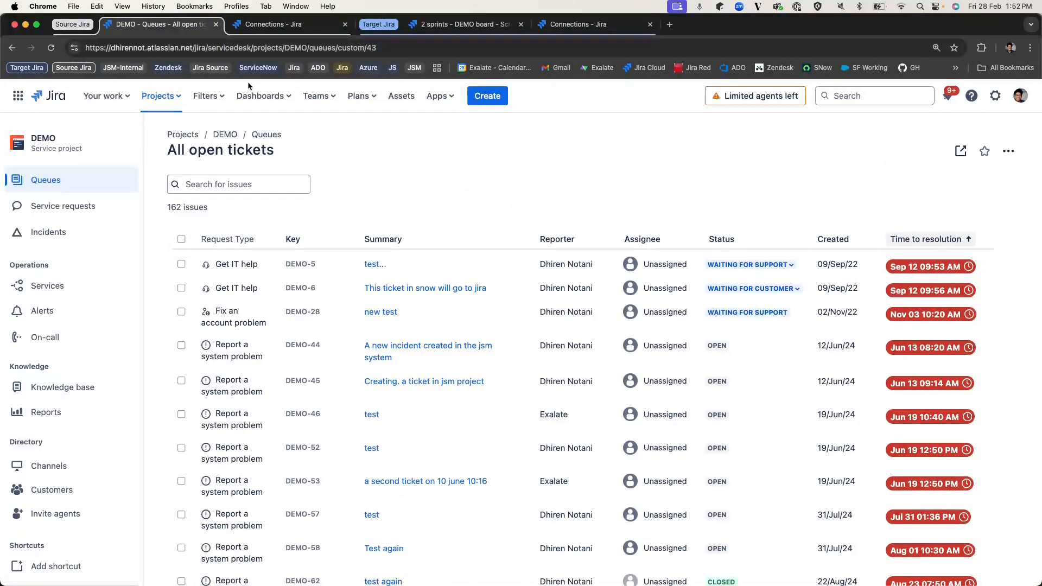
pyautogui.click(488, 96)
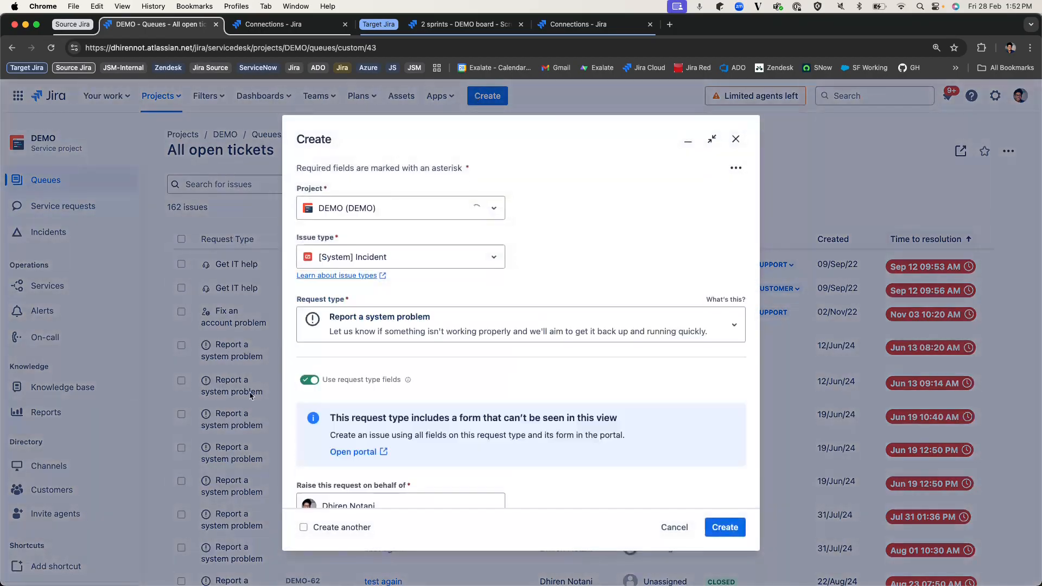
pyautogui.scroll(-5, 375, 409)
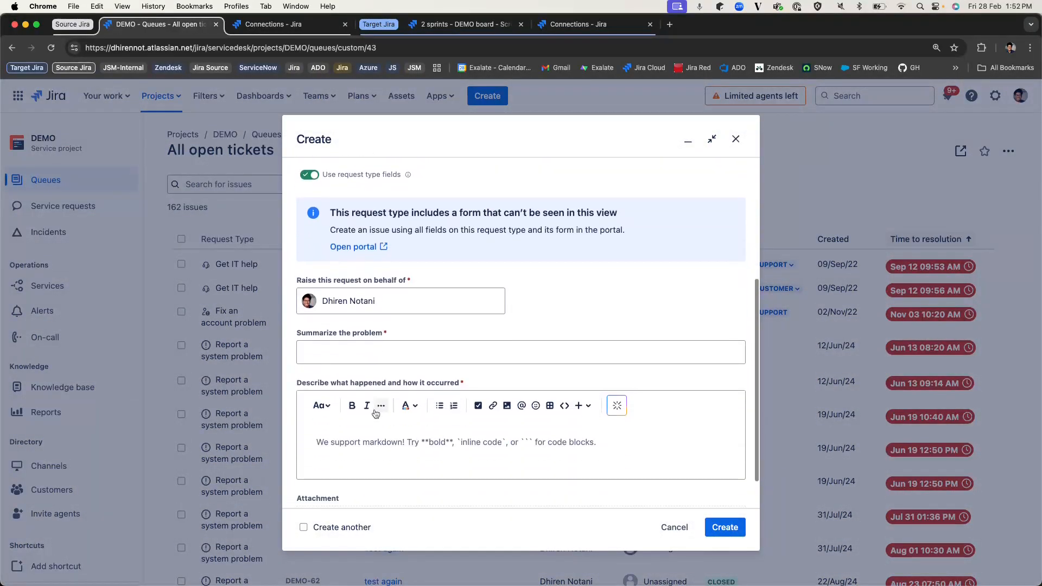
pyautogui.click(448, 348)
pyautogui.write('Creating a ticket on the source in')
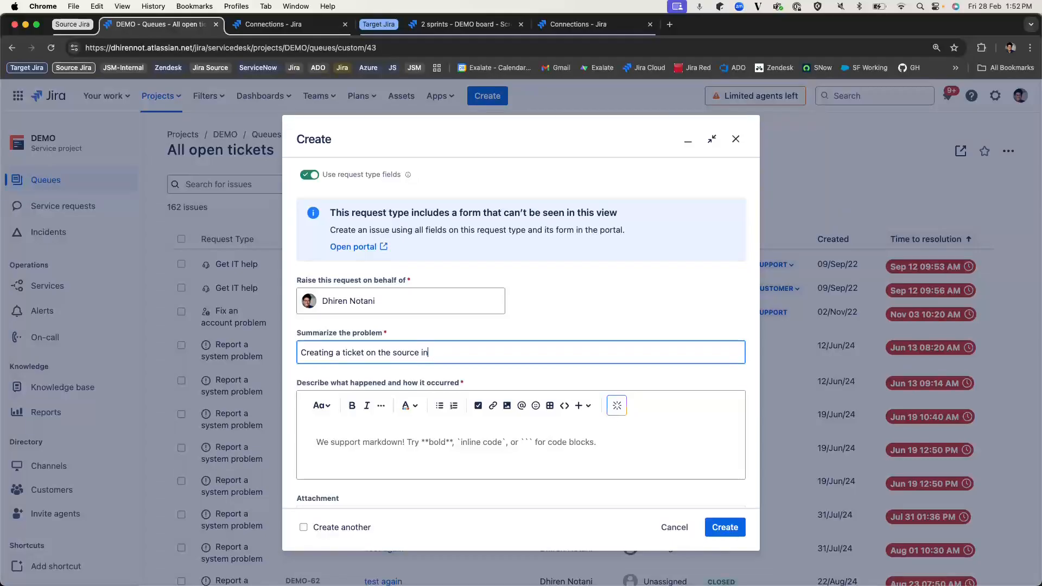
pyautogui.write('stance')
pyautogui.click(425, 451)
pyautogui.write('some ')
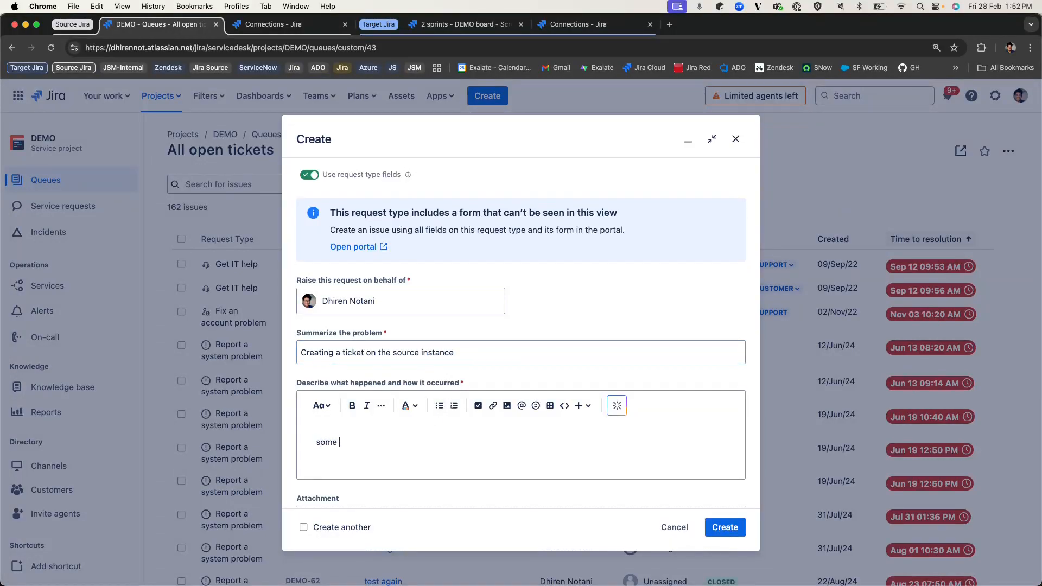
pyautogui.write('desc to this one!')
pyautogui.click(711, 526)
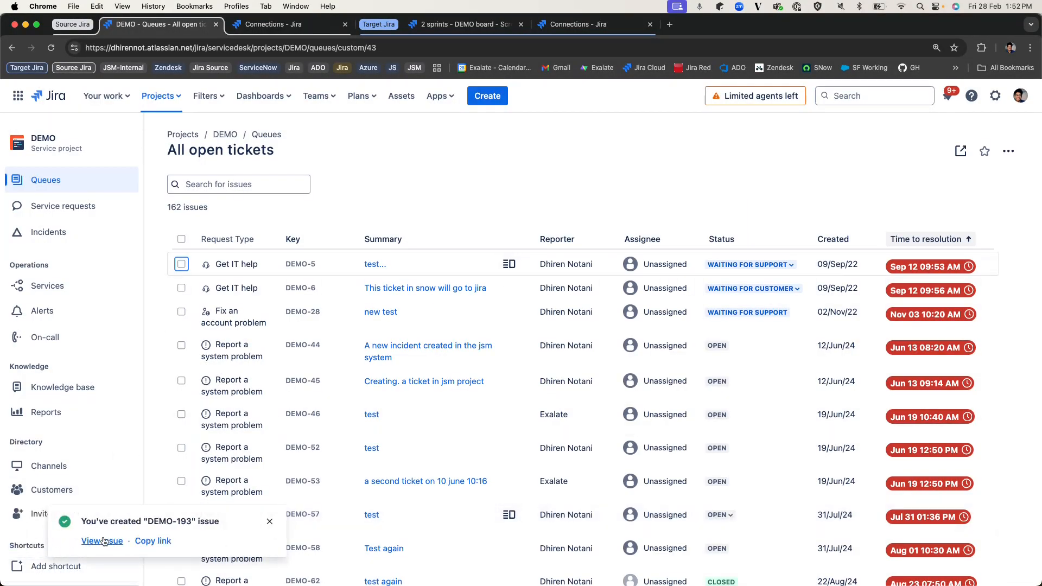
# Open the newly created ticket and synchronize it through Exalate over the jirasource_to_jiratarget connection
pyautogui.click(104, 541)
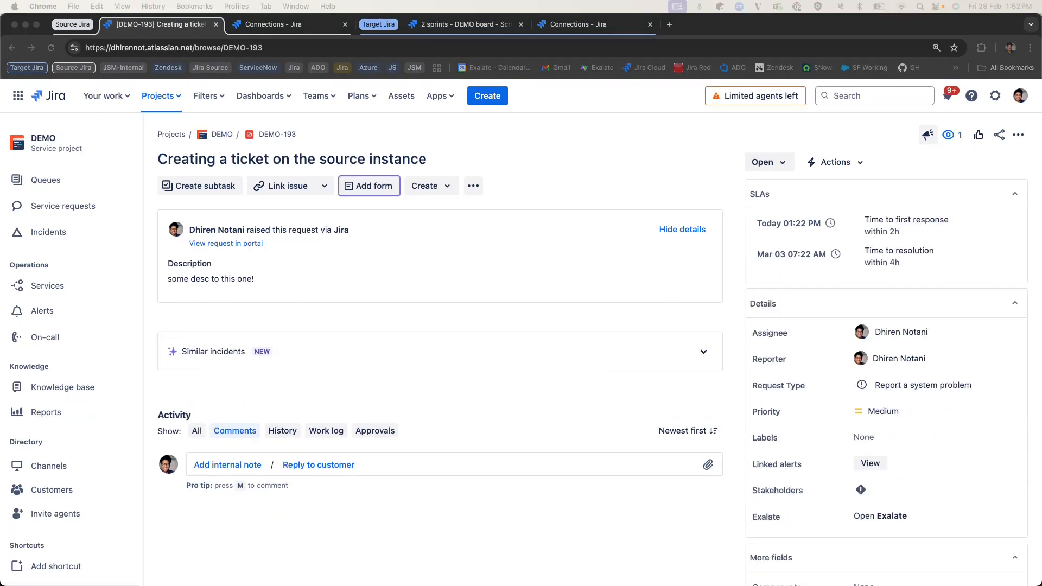
pyautogui.click(339, 300)
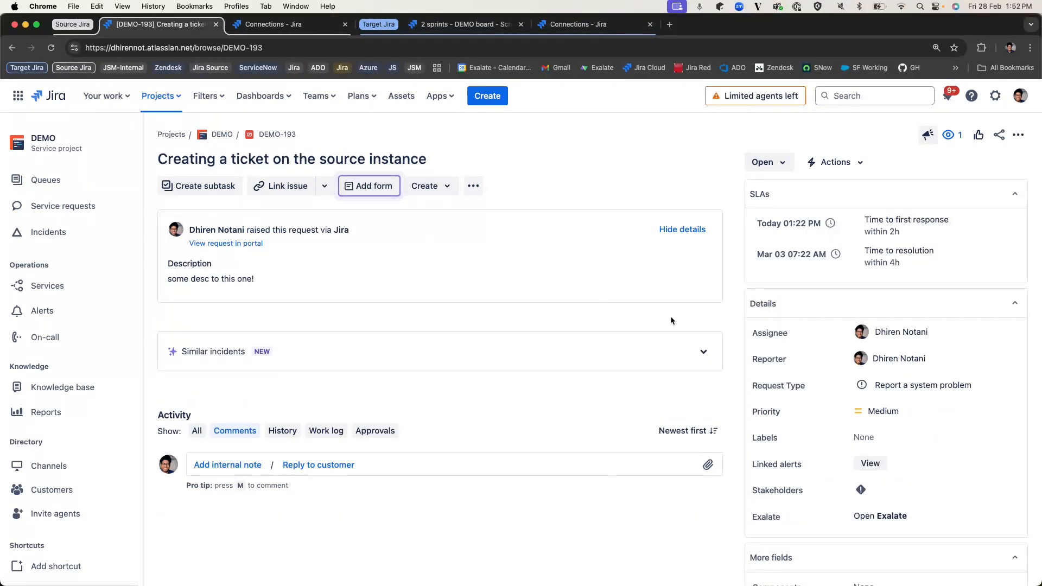
pyautogui.scroll(-1, 1021, 397)
pyautogui.scroll(-2, 1020, 397)
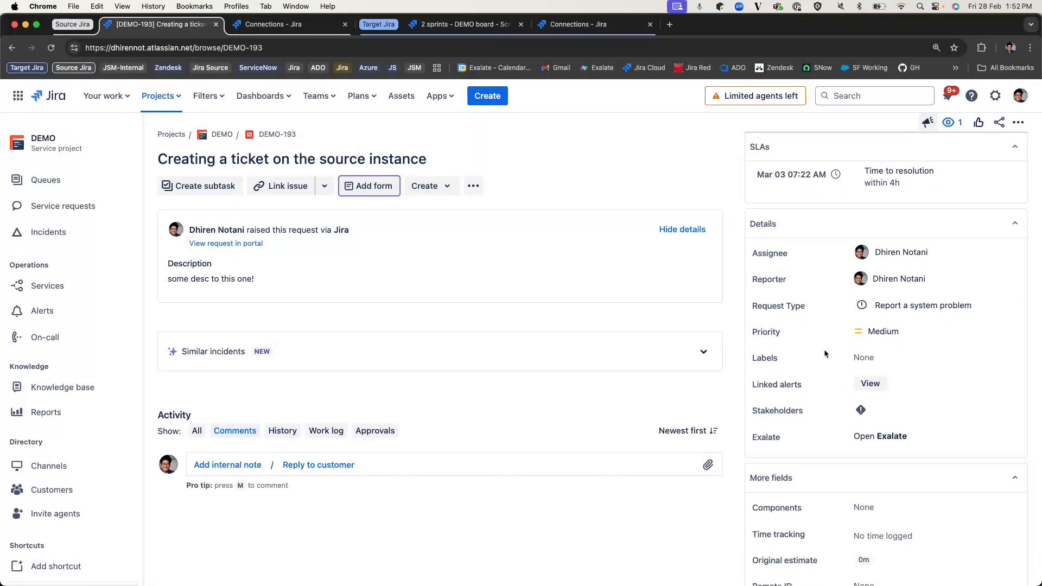
pyautogui.click(866, 439)
pyautogui.click(861, 226)
pyautogui.click(856, 226)
pyautogui.scroll(-3, 837, 294)
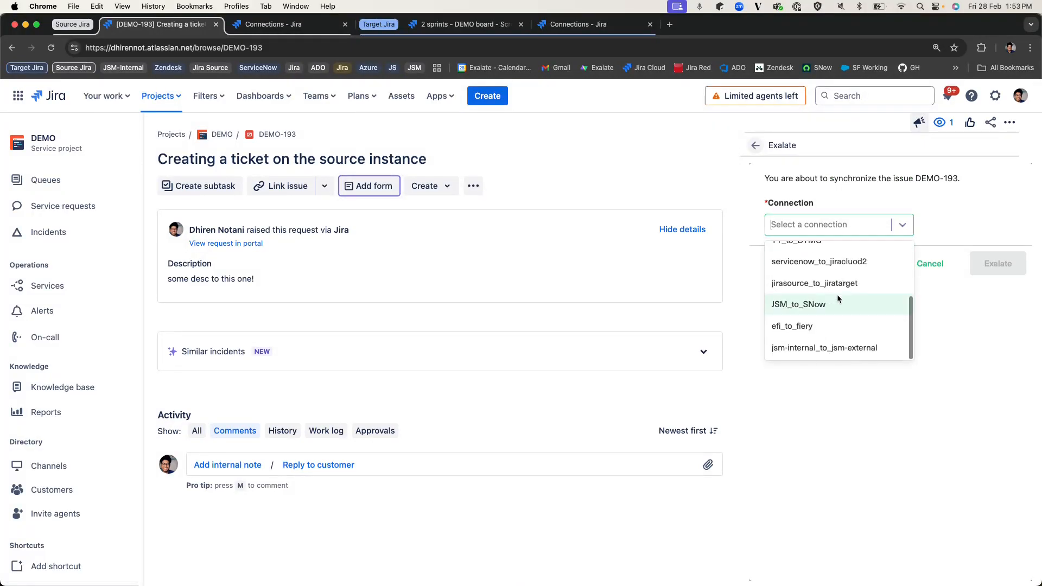
pyautogui.click(828, 286)
pyautogui.click(1019, 261)
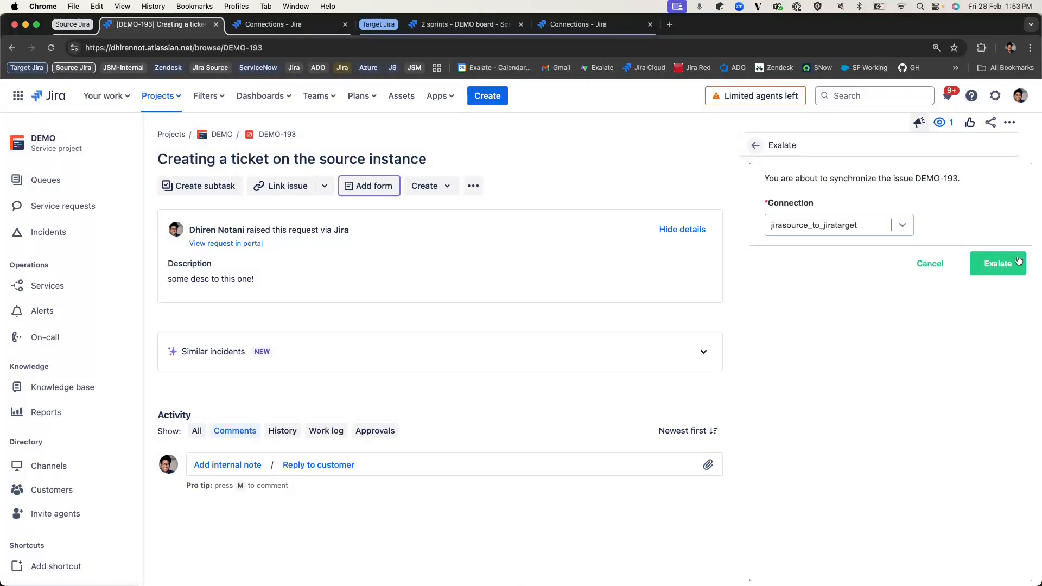
pyautogui.click(1019, 261)
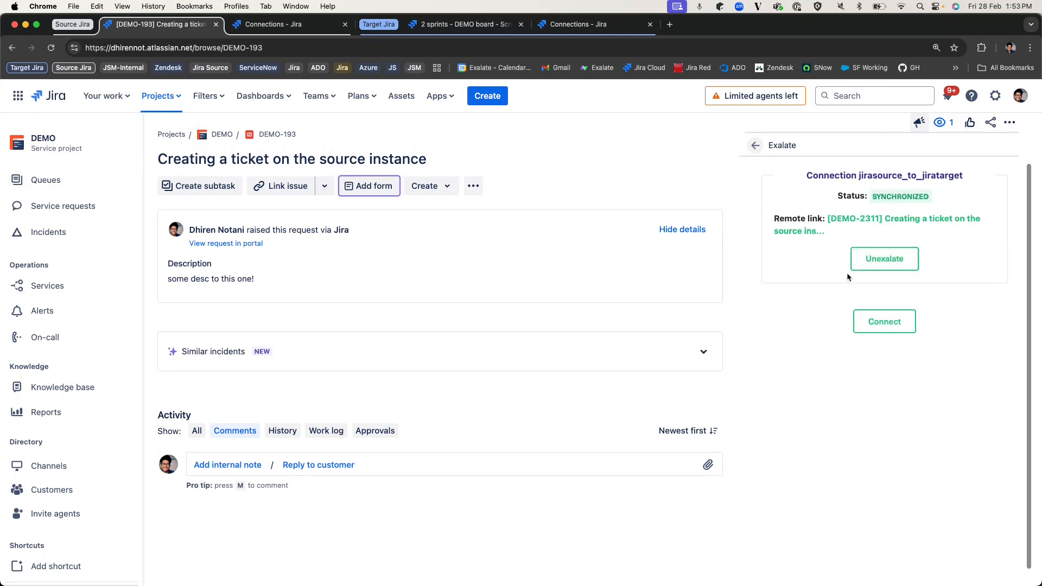
# Open the linked remote issue in the target Jira and compare the available status transitions of the source and target tickets
pyautogui.moveTo(913, 223); pyautogui.dragTo(505, 25)
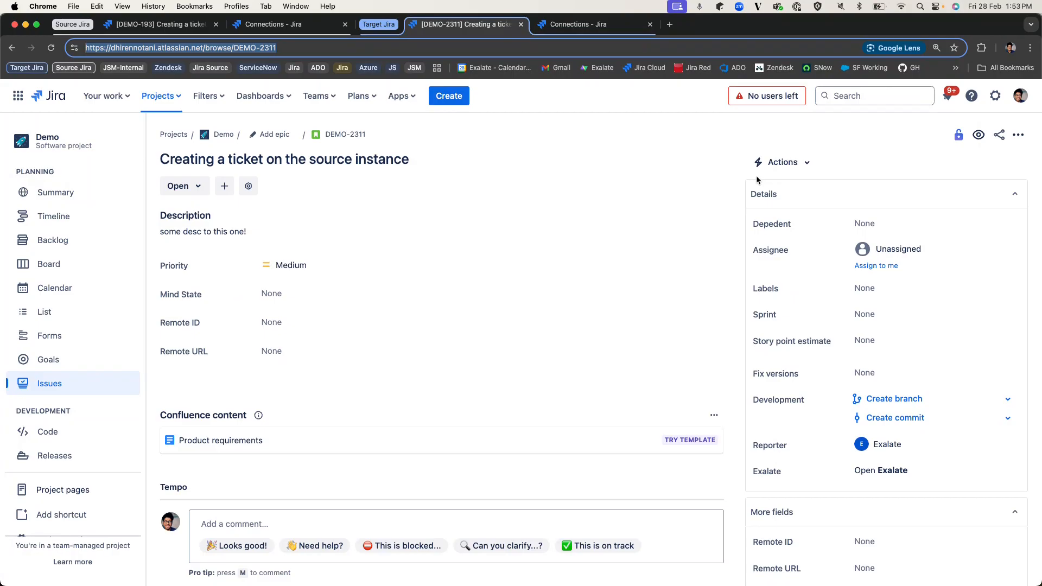
pyautogui.click(163, 25)
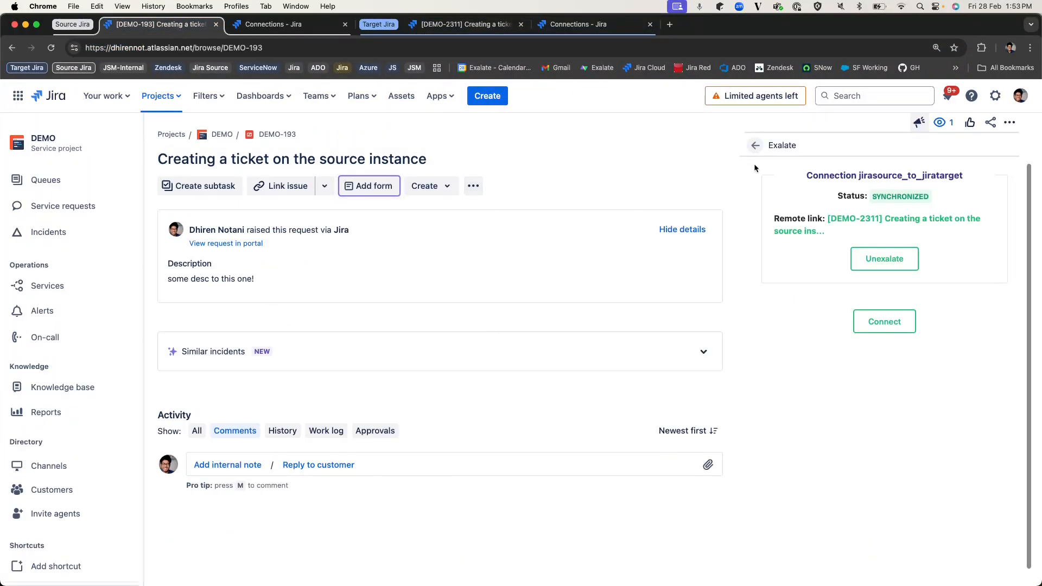
pyautogui.click(756, 146)
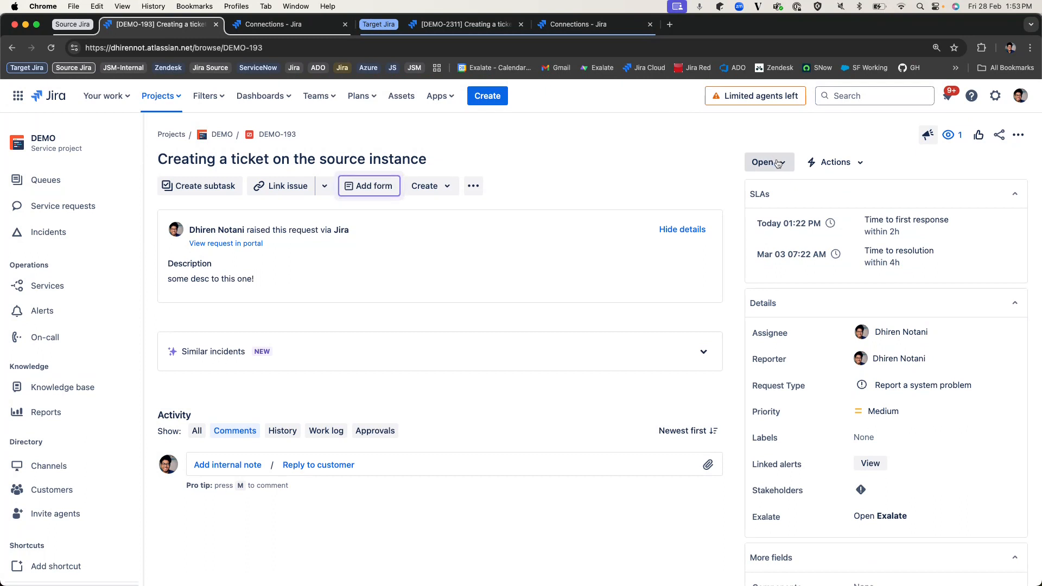
pyautogui.click(756, 165)
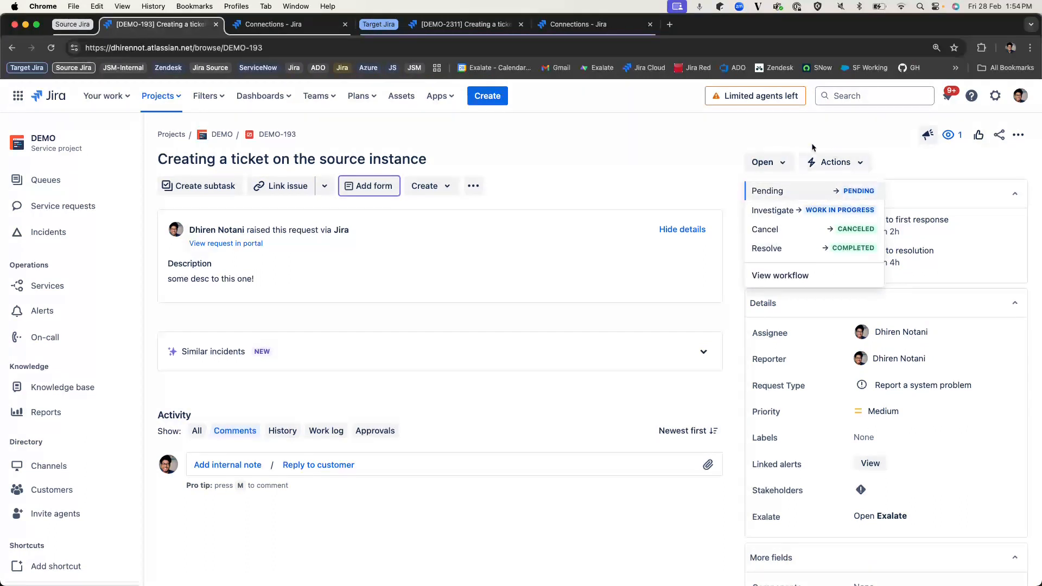
pyautogui.click(466, 24)
pyautogui.click(179, 187)
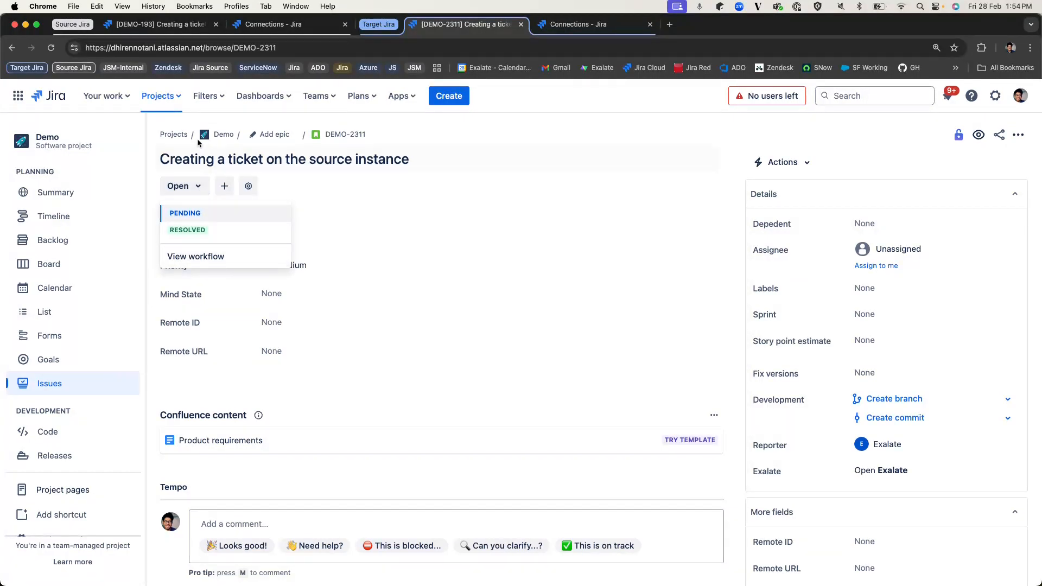
pyautogui.click(157, 24)
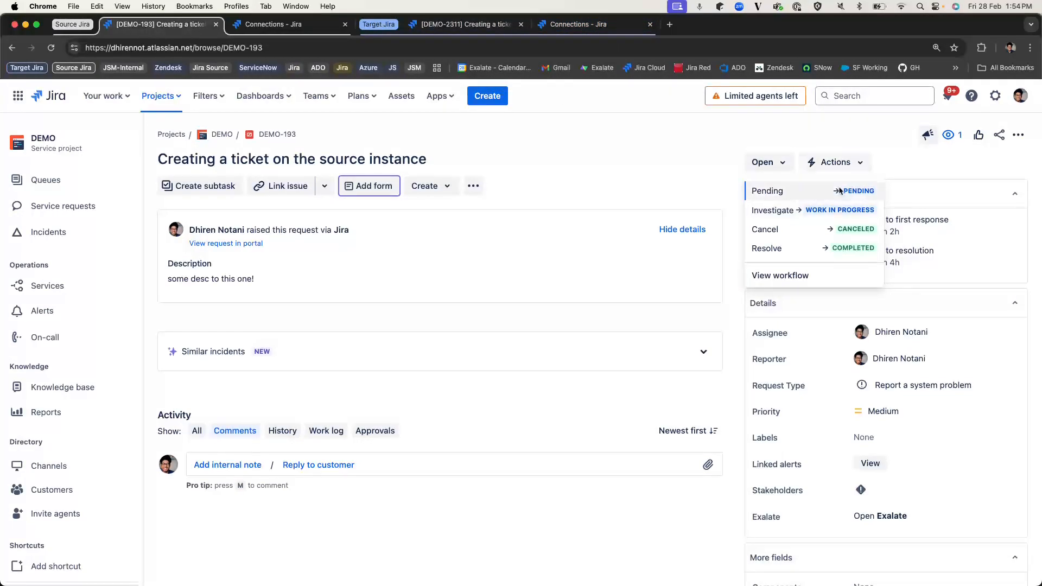
pyautogui.click(729, 132)
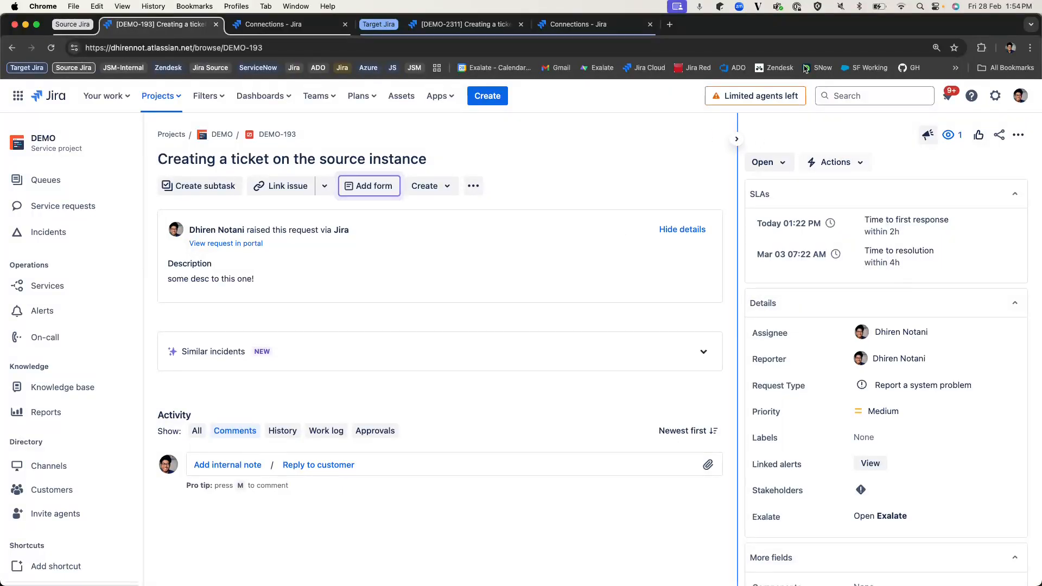
# Check the replica.status line in the source connection's Outgoing sync script
pyautogui.click(266, 24)
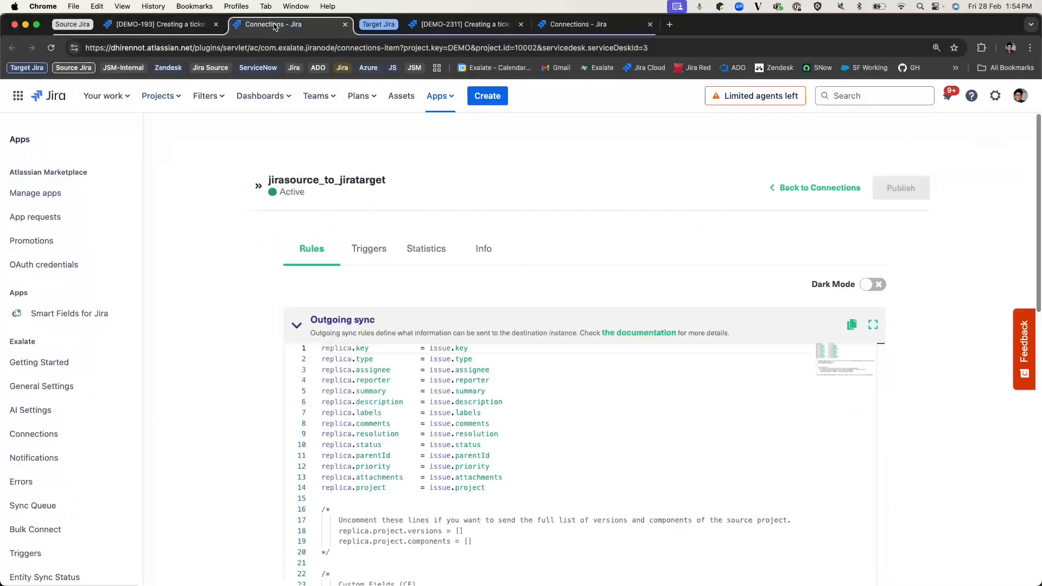
pyautogui.scroll(-5, 290, 257)
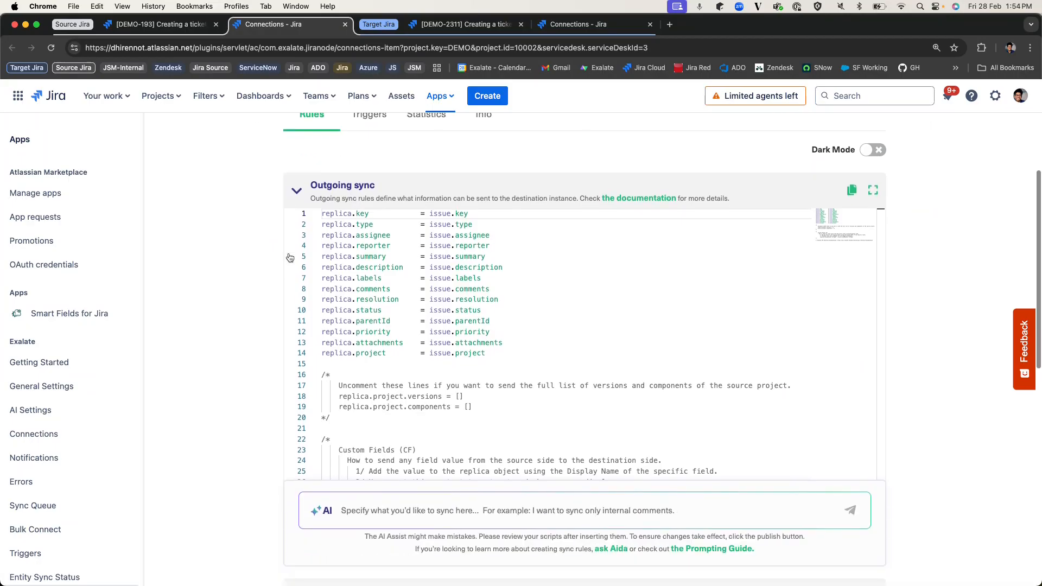
pyautogui.moveTo(489, 311); pyautogui.dragTo(322, 310)
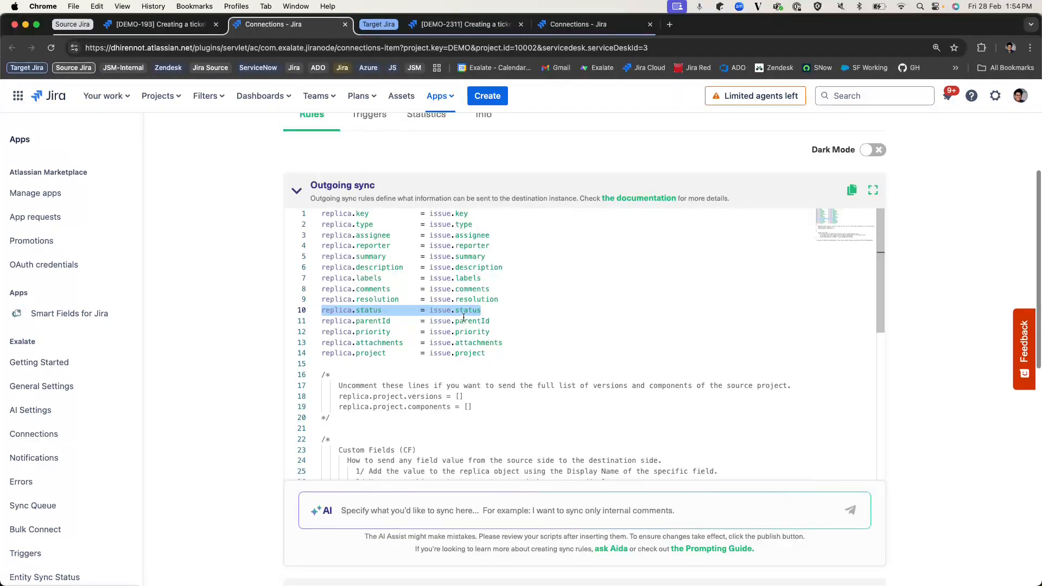
# Expand the target connection's Incoming sync and begin its AI prompt with "I want to map open status with open,"
pyautogui.click(632, 27)
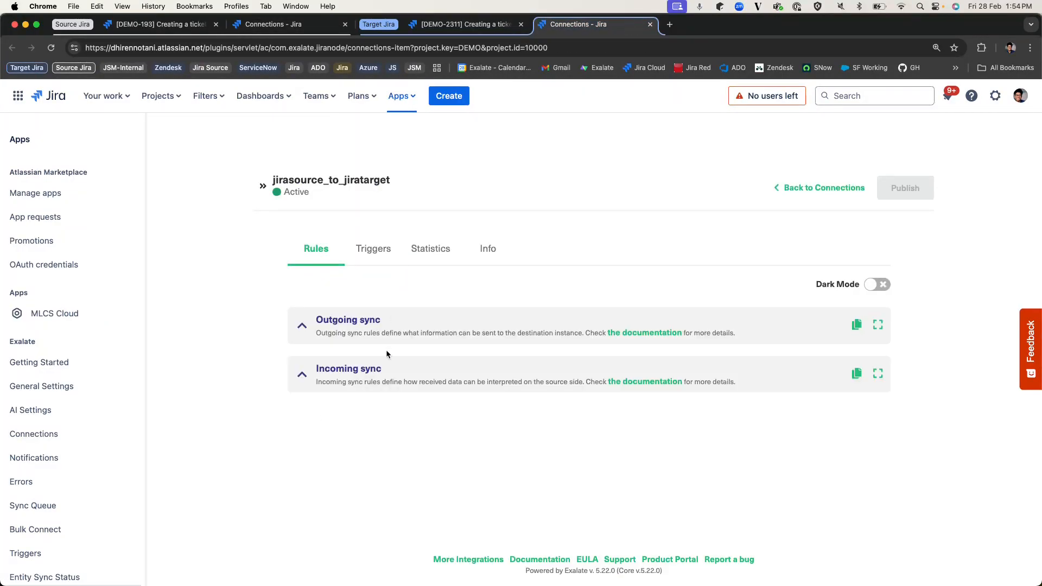
pyautogui.scroll(-5, 248, 309)
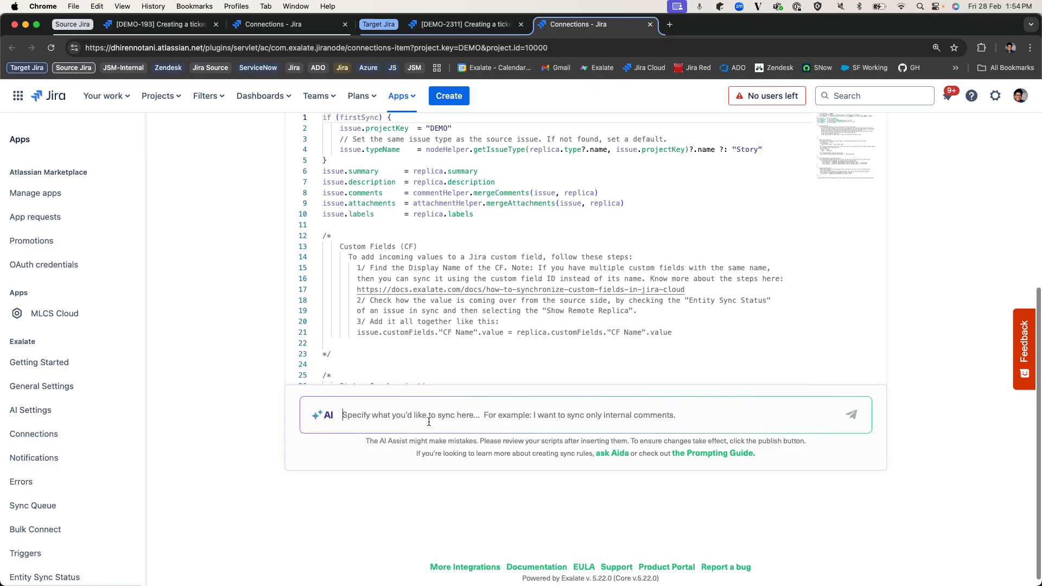
pyautogui.write('I wa')
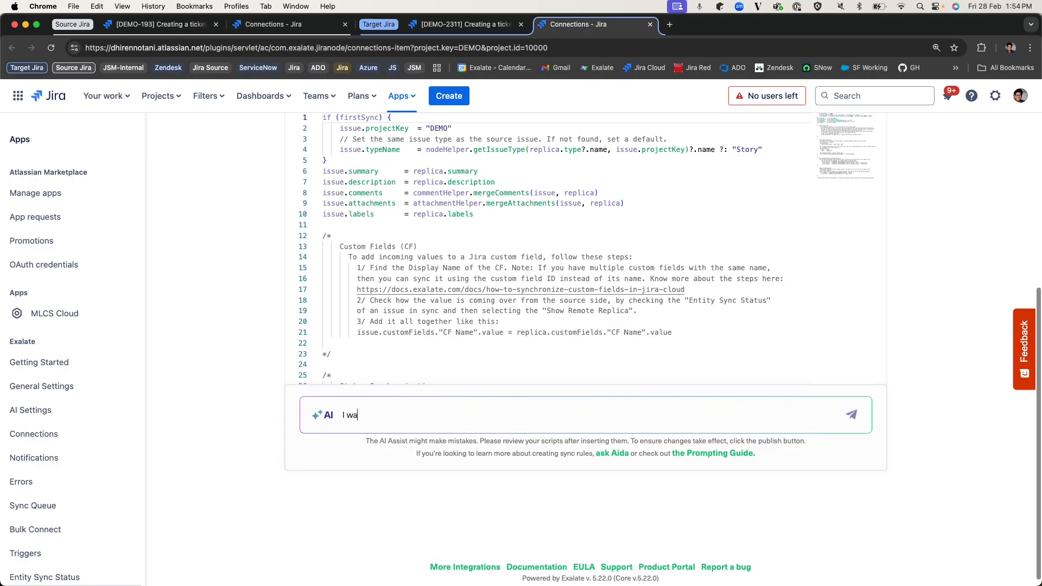
pyautogui.write('nt to map')
pyautogui.click(163, 25)
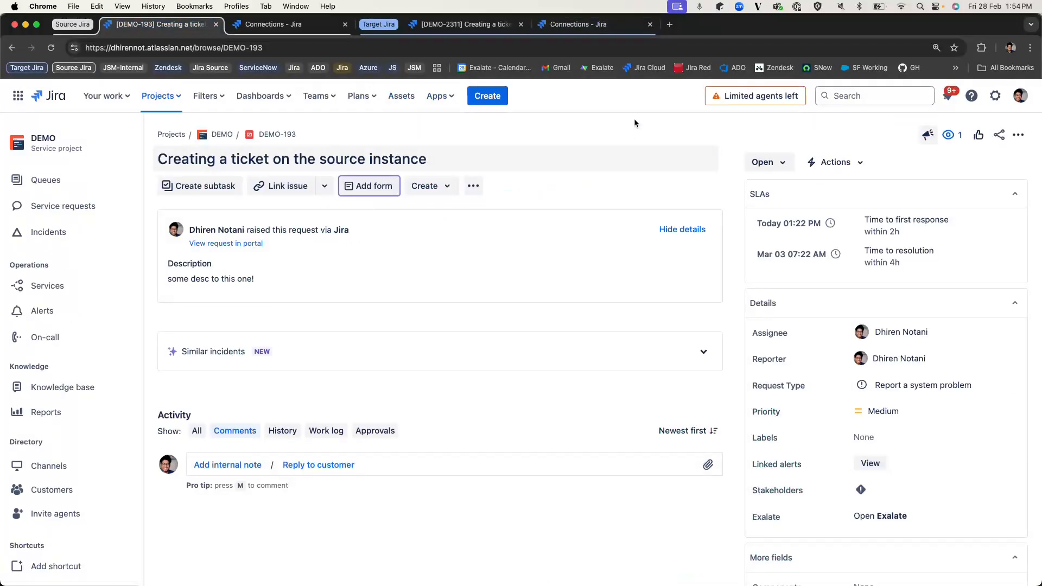
pyautogui.click(471, 27)
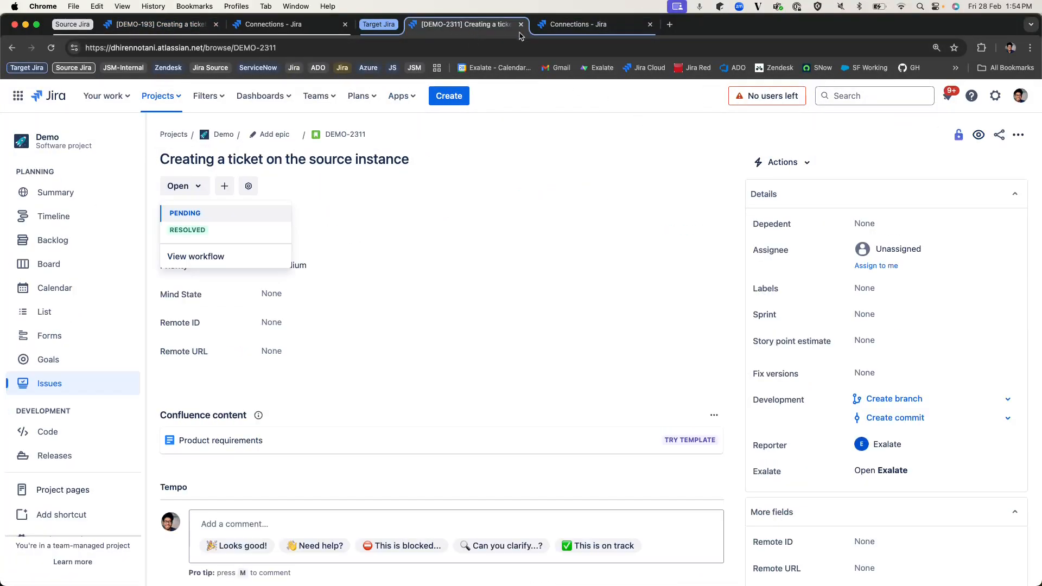
pyautogui.click(591, 26)
pyautogui.write('open status with open')
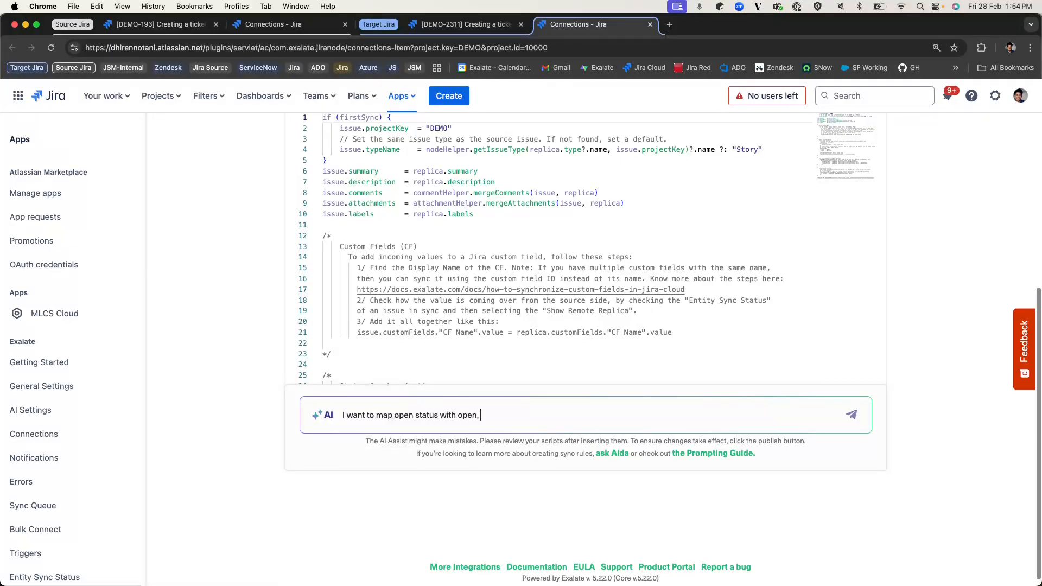
# Recheck both tickets' status options and complete the AI prompt with "Pending with Pending and Completed with Resolved."
pyautogui.click(177, 24)
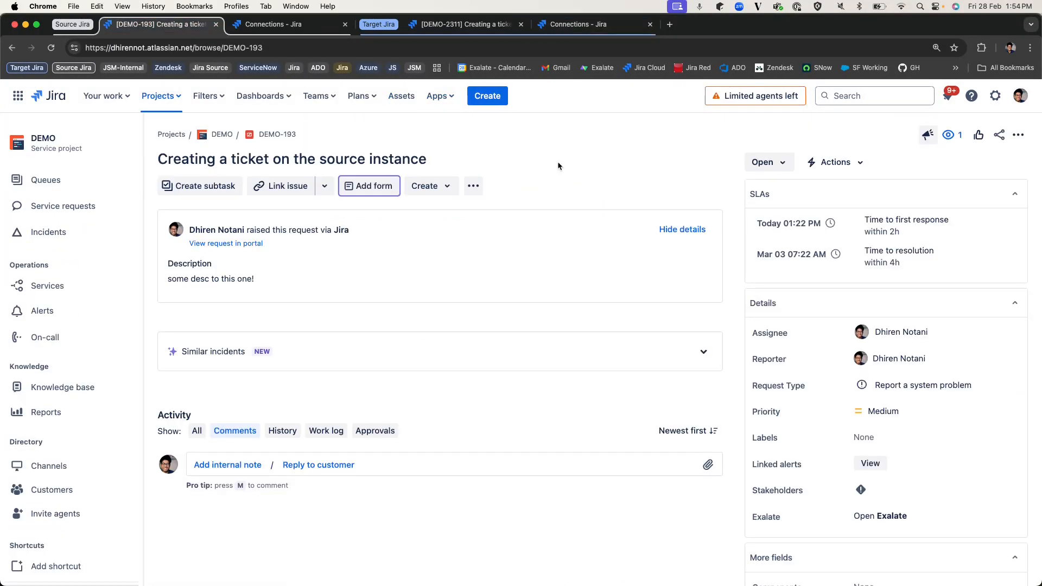
pyautogui.click(791, 165)
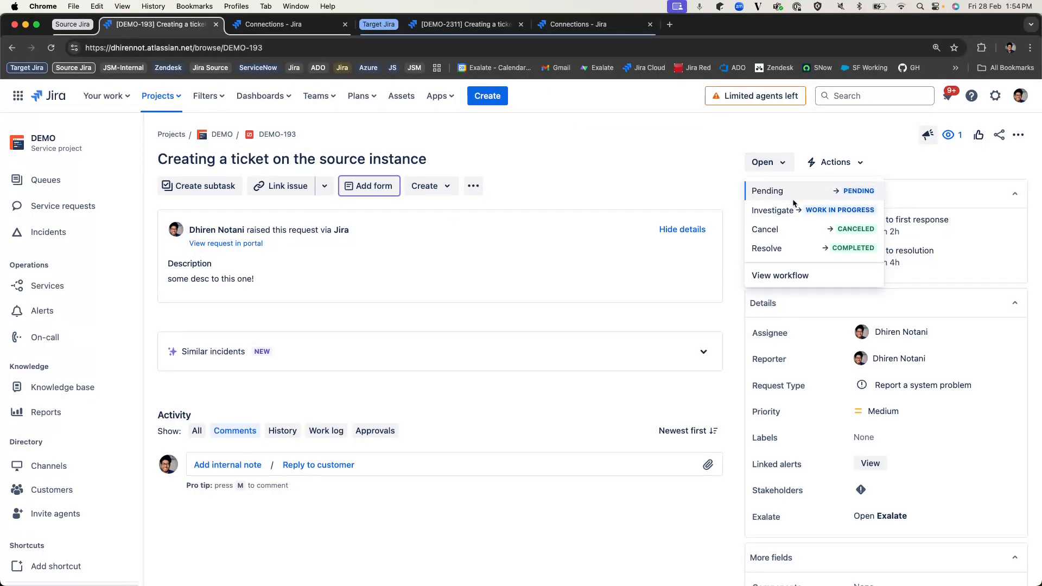
pyautogui.click(464, 24)
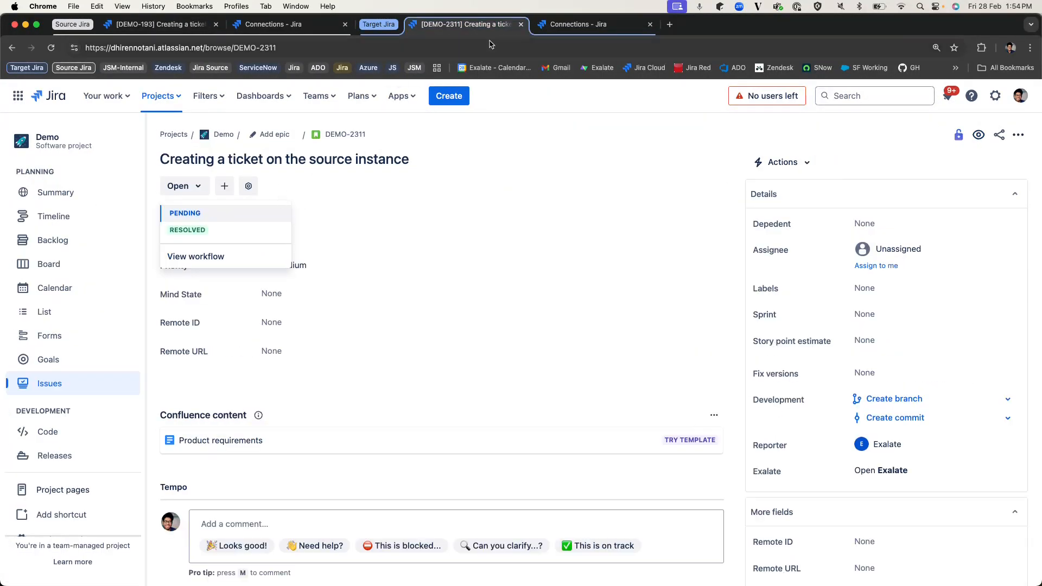
pyautogui.click(155, 24)
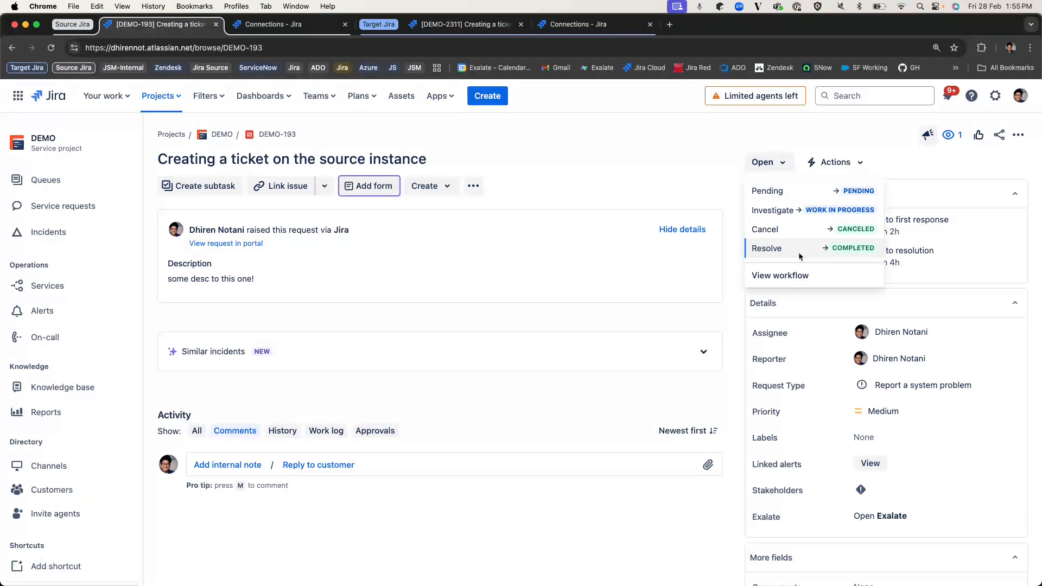
pyautogui.click(470, 25)
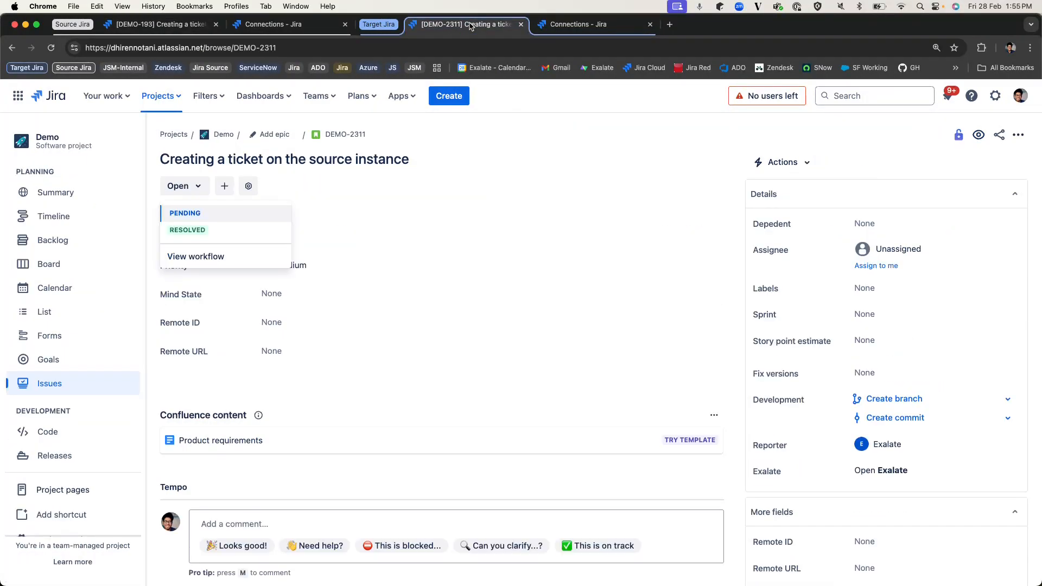
pyautogui.click(589, 24)
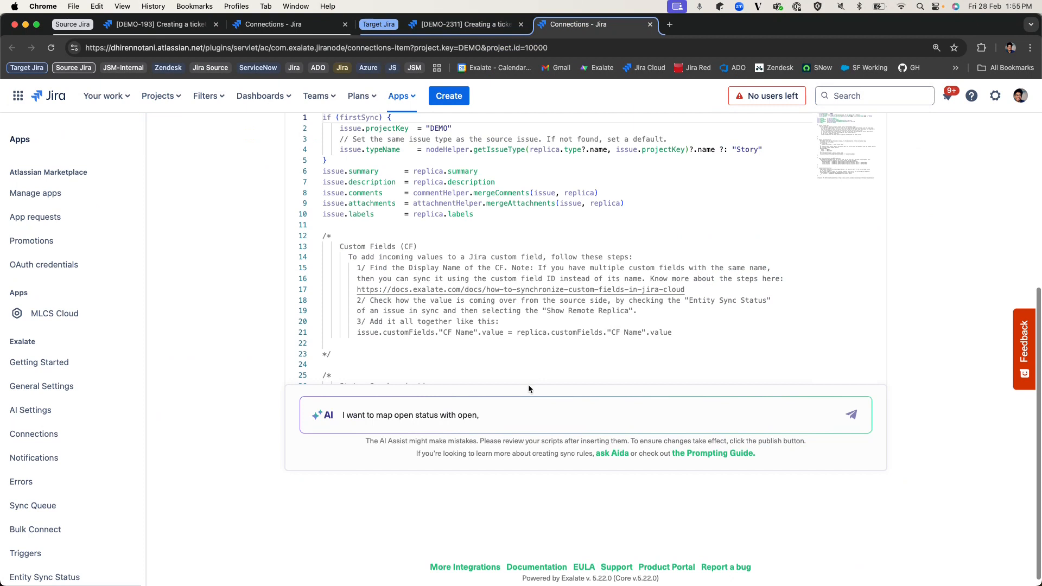
pyautogui.write('Pending with Pending and Completed with Resolved.')
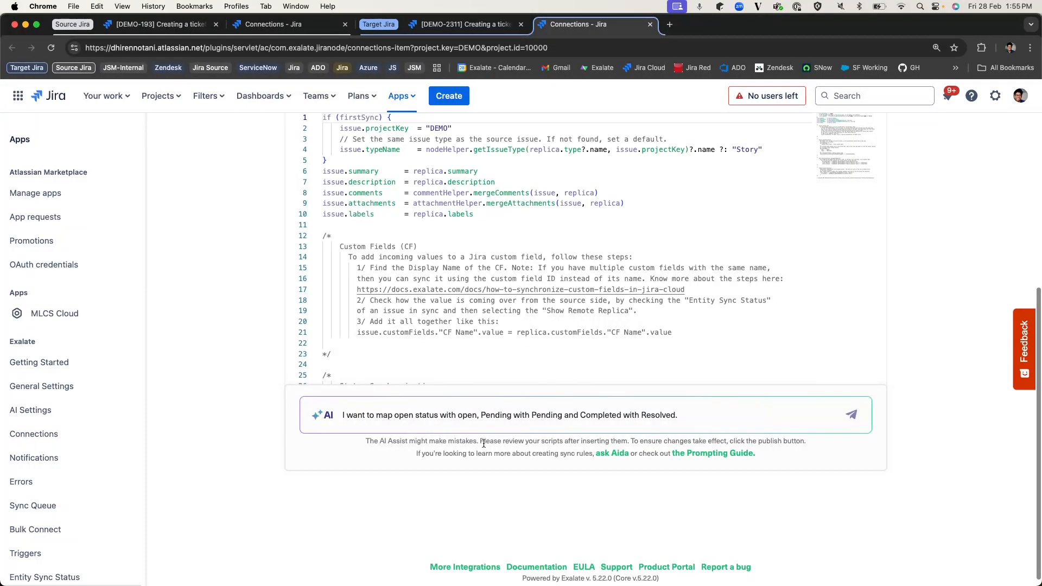
# Submit the status-mapping prompt to AI Assist and review the proposed statusMap entries and the remoteStatusName and setStatus lines
pyautogui.click(851, 416)
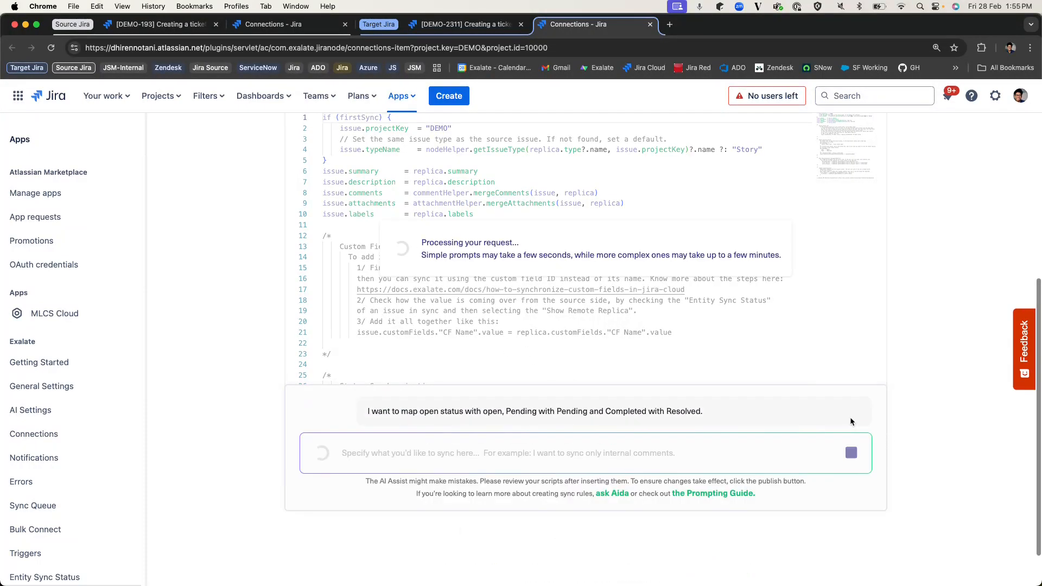
pyautogui.scroll(2, 850, 417)
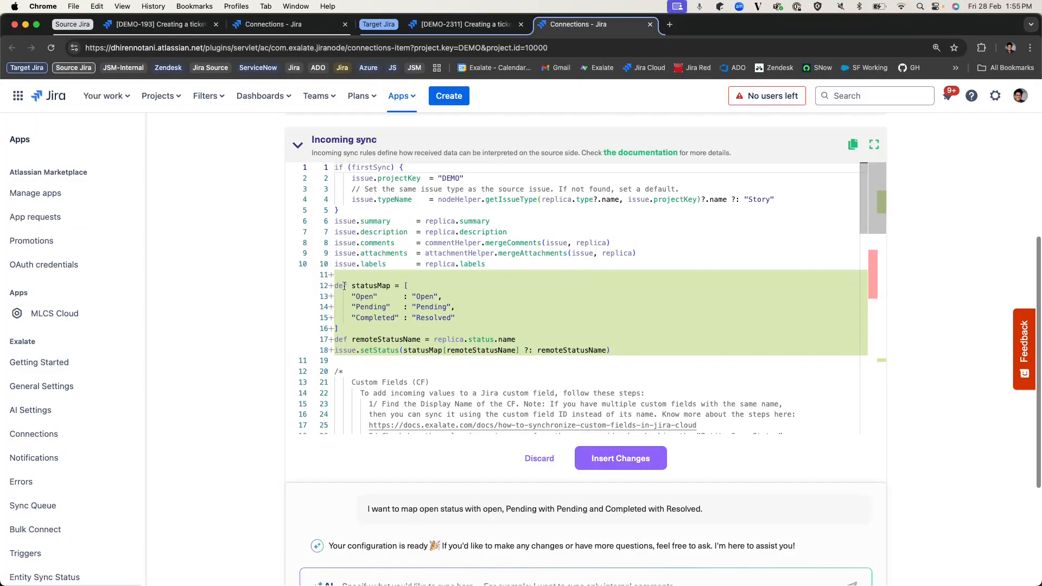
pyautogui.moveTo(335, 286); pyautogui.dragTo(458, 317)
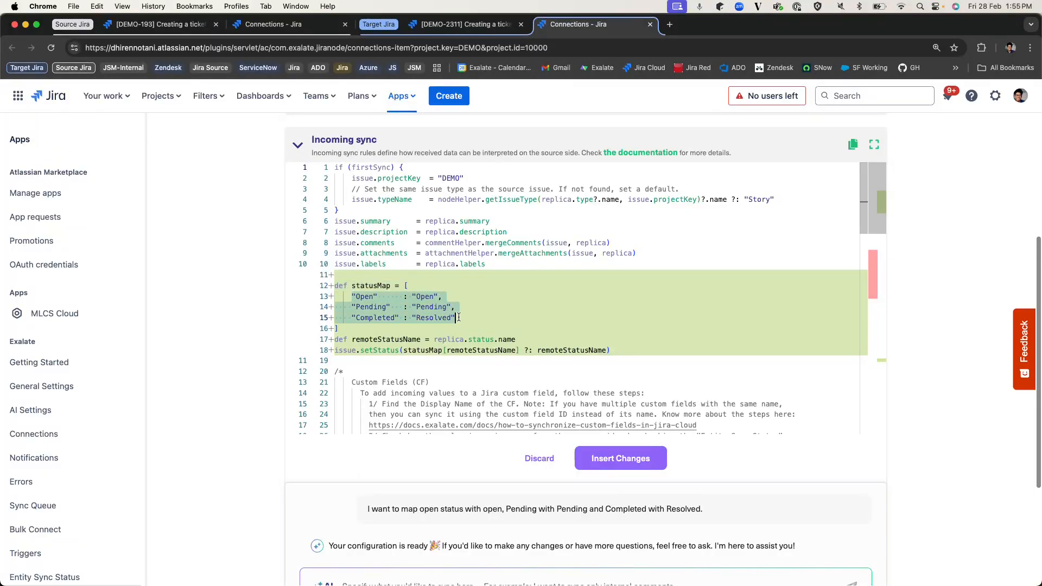
pyautogui.click(365, 307)
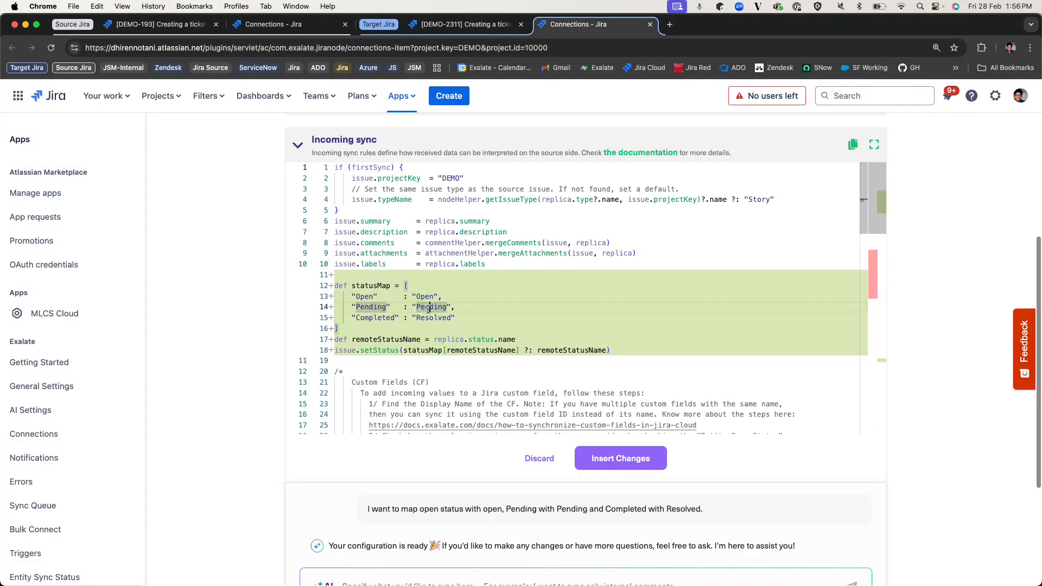
pyautogui.click(365, 319)
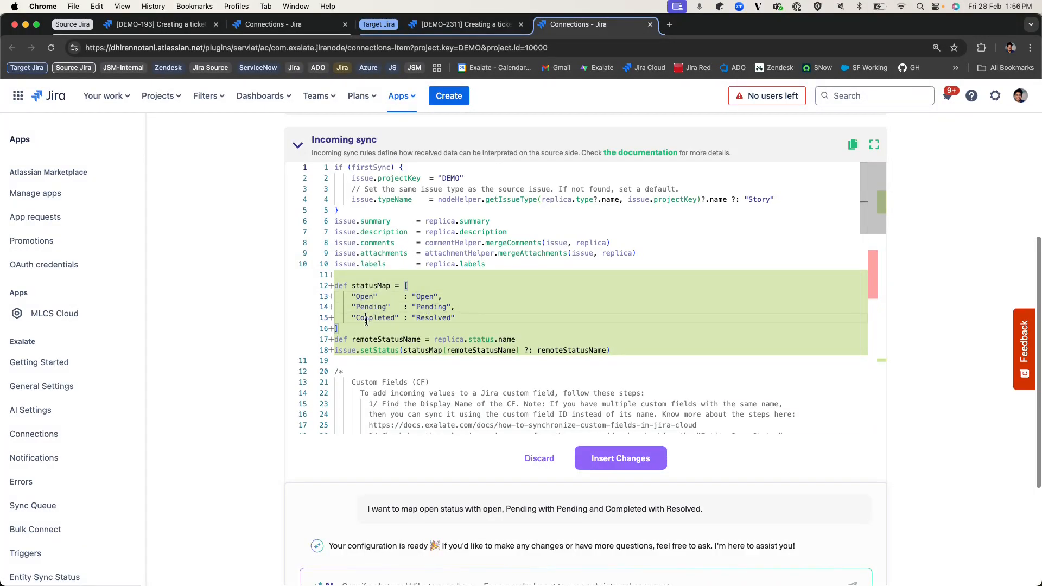
pyautogui.click(430, 318)
pyautogui.moveTo(335, 339); pyautogui.dragTo(613, 351)
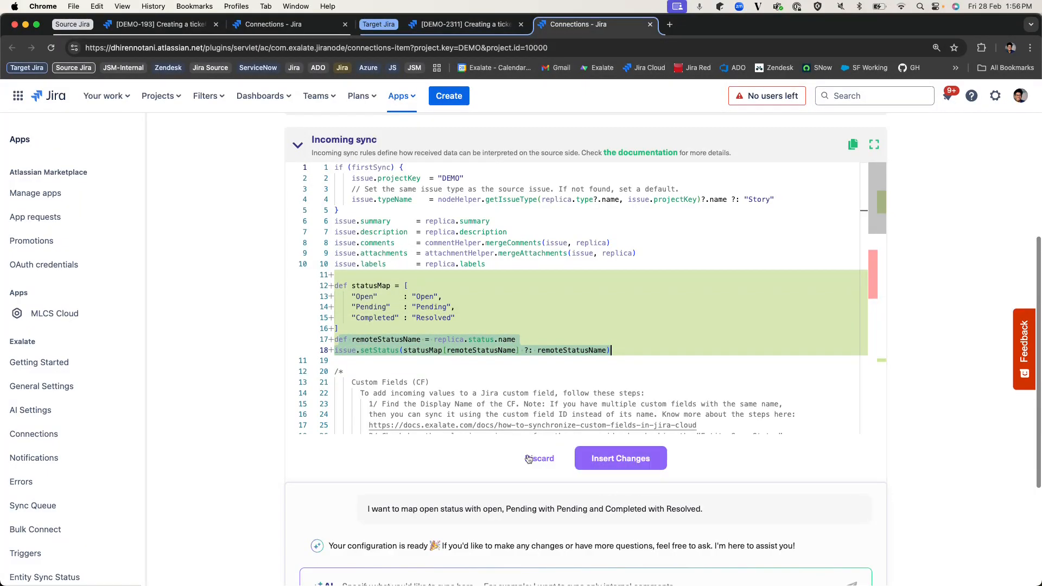
# Insert the proposed status mapping into the target connection's Incoming sync script and publish the connection
pyautogui.scroll(-1, 534, 462)
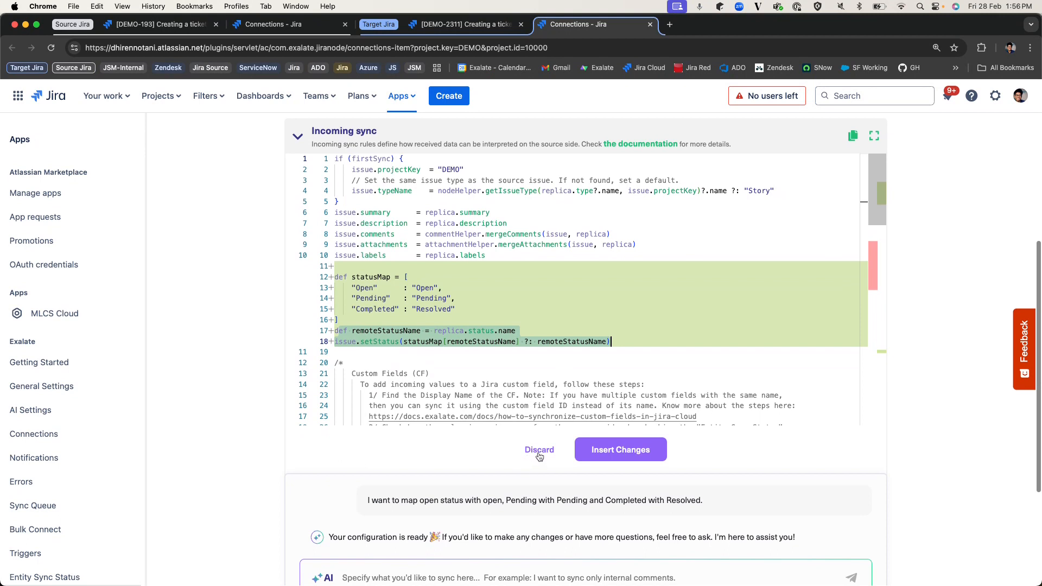
pyautogui.click(596, 455)
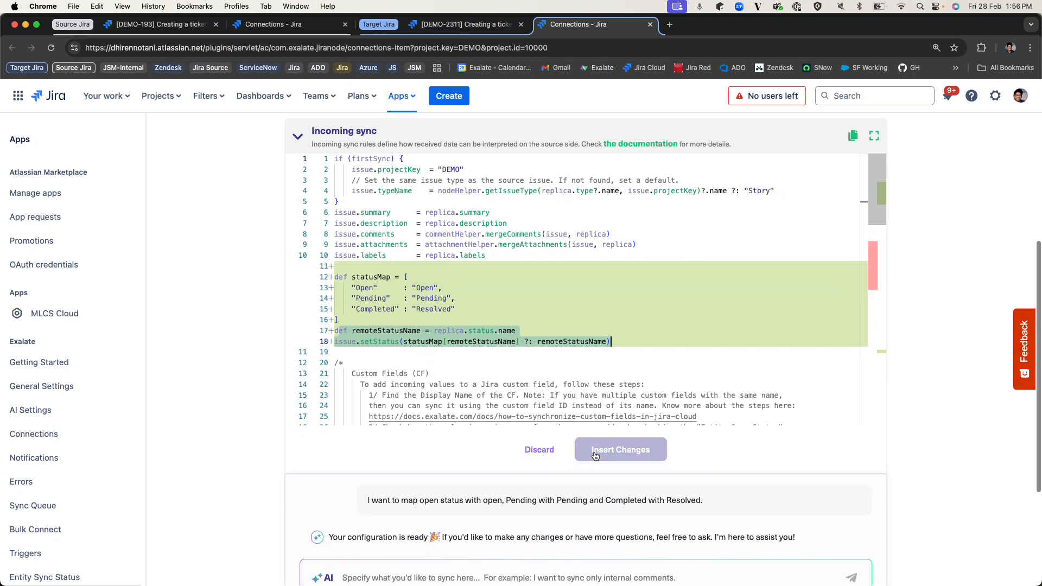
pyautogui.click(631, 455)
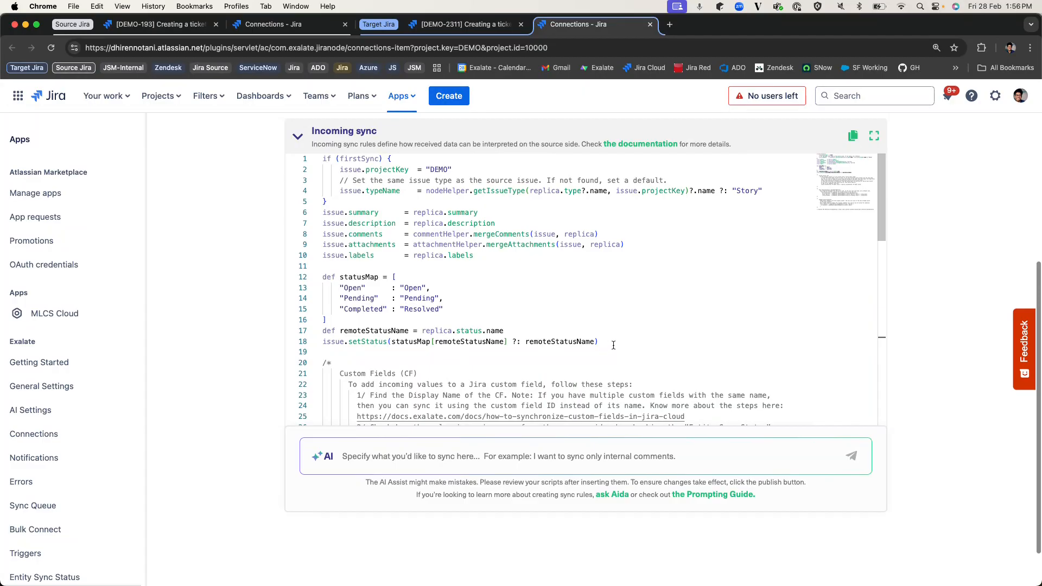
pyautogui.moveTo(614, 346); pyautogui.dragTo(298, 279)
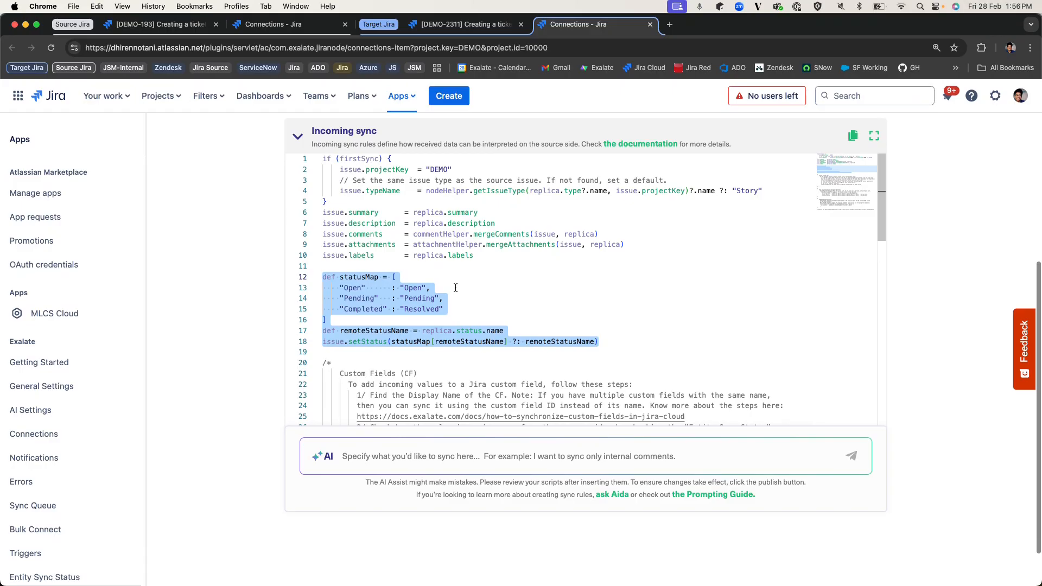
pyautogui.click(614, 279)
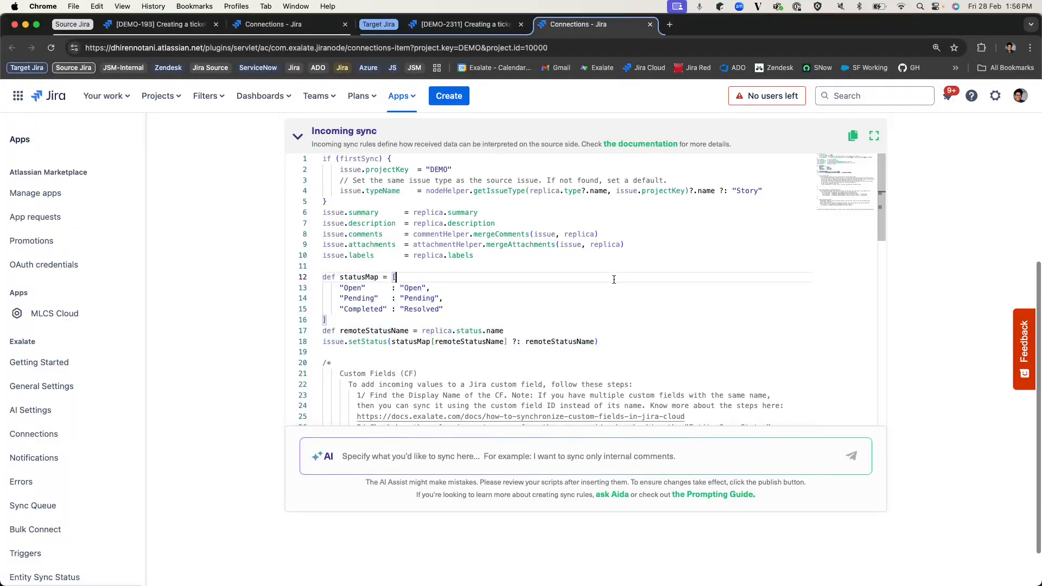
pyautogui.scroll(5, 947, 335)
pyautogui.click(906, 187)
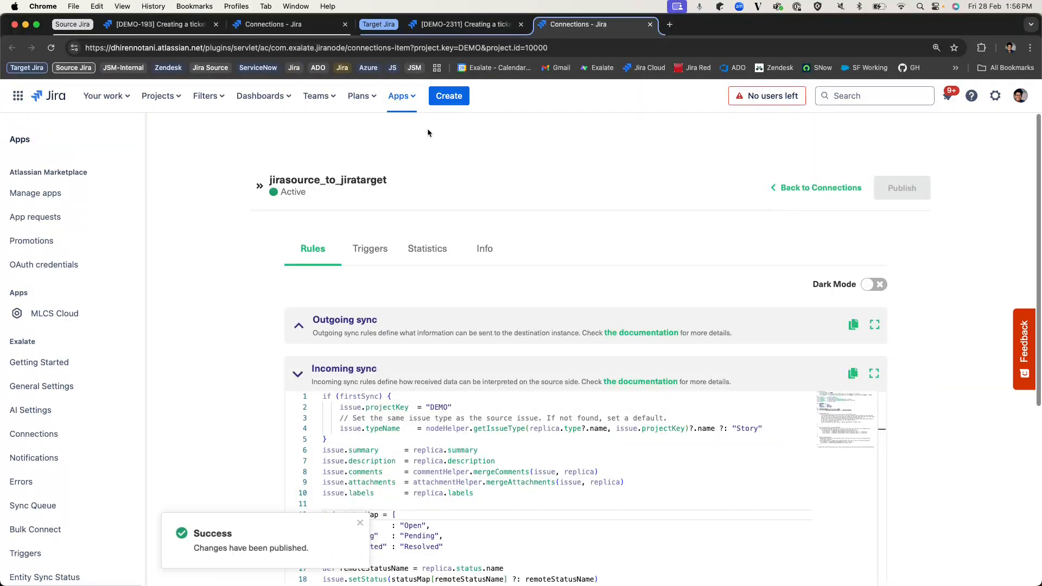
# Transition the source ticket DEMO-193 to Pending and submit the transition form
pyautogui.click(157, 24)
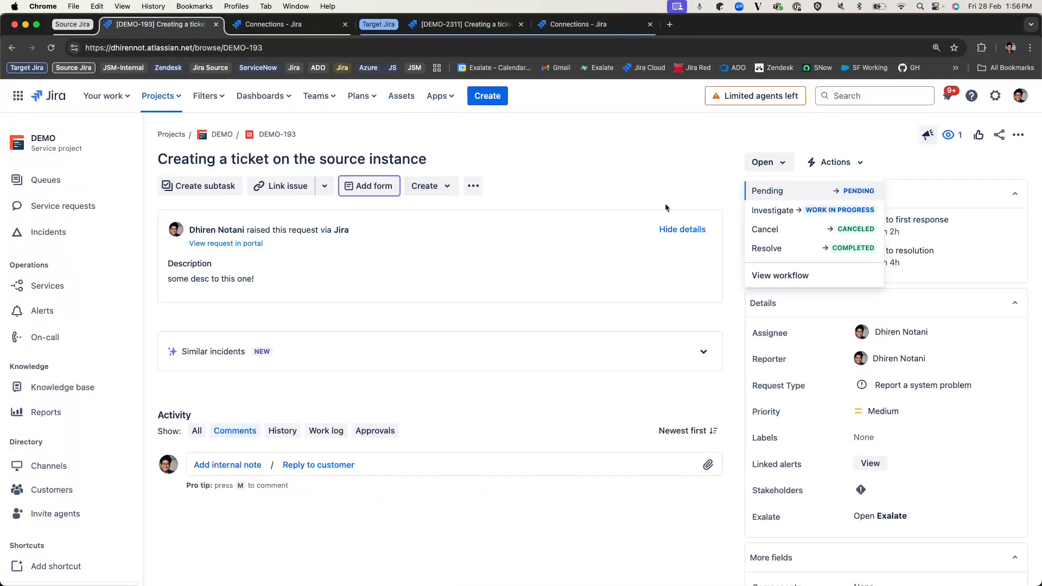
pyautogui.click(803, 191)
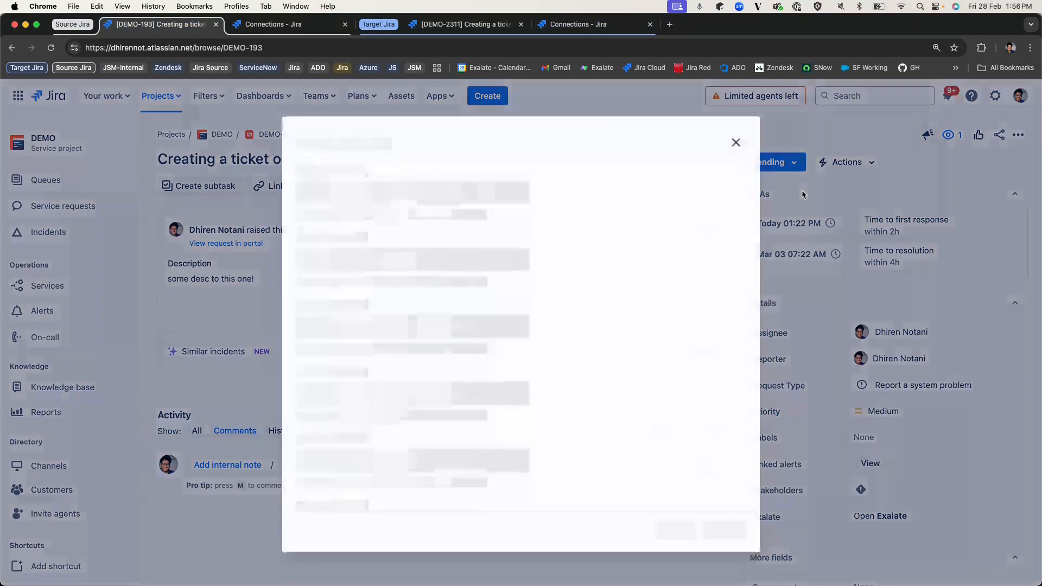
pyautogui.click(726, 527)
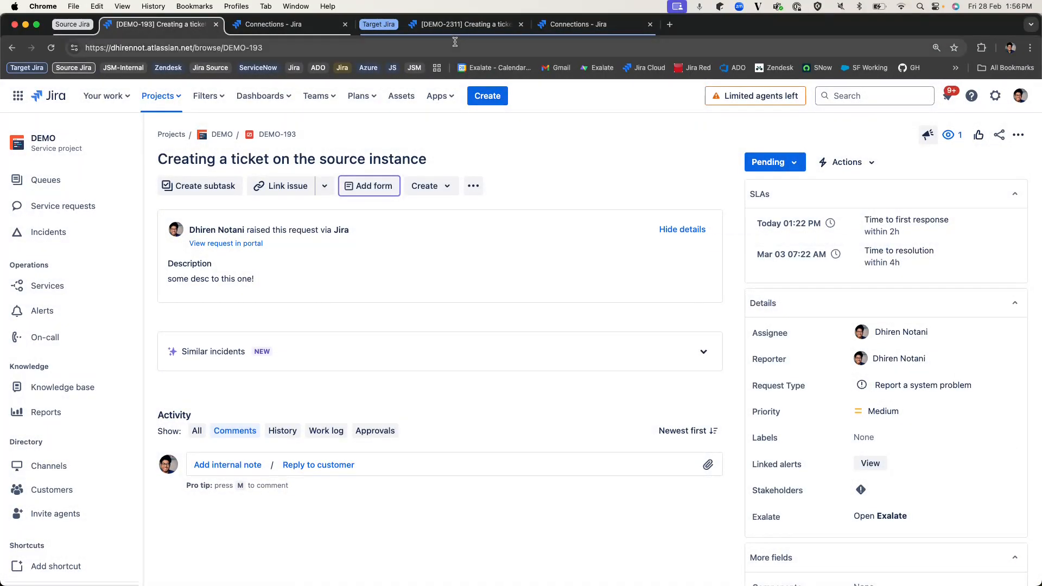
# Check the synced status and the comments section of the target ticket DEMO-2311
pyautogui.click(484, 32)
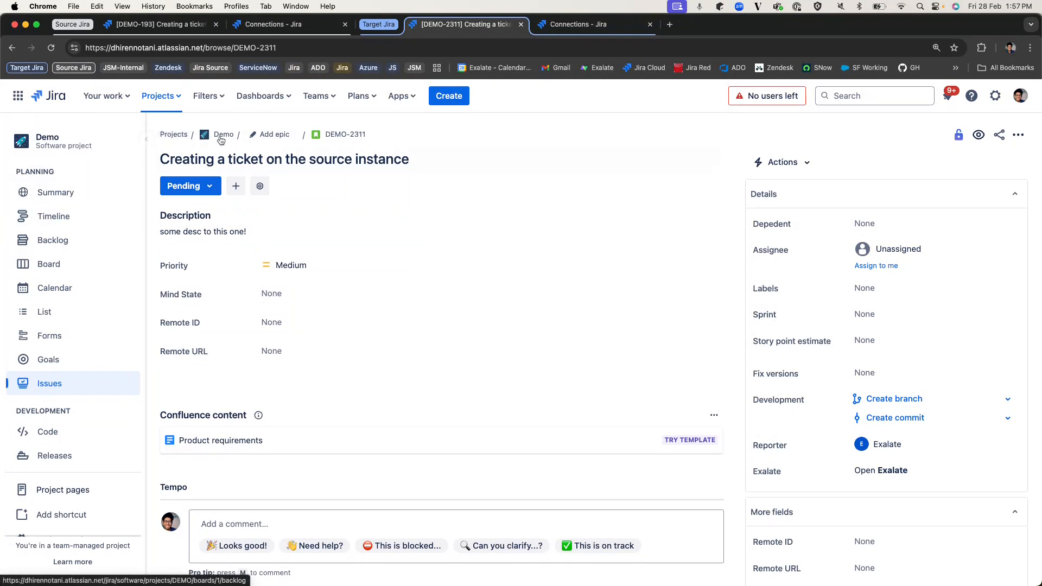
pyautogui.scroll(-3, 301, 218)
pyautogui.scroll(3, 300, 224)
pyautogui.scroll(-3, 301, 223)
pyautogui.scroll(3, 301, 222)
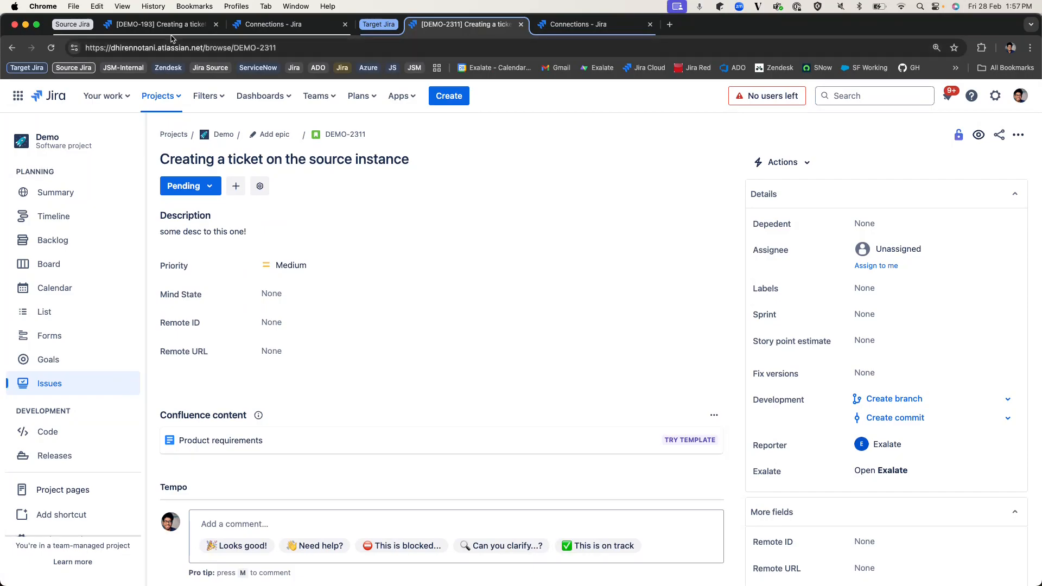
pyautogui.scroll(-3, 245, 338)
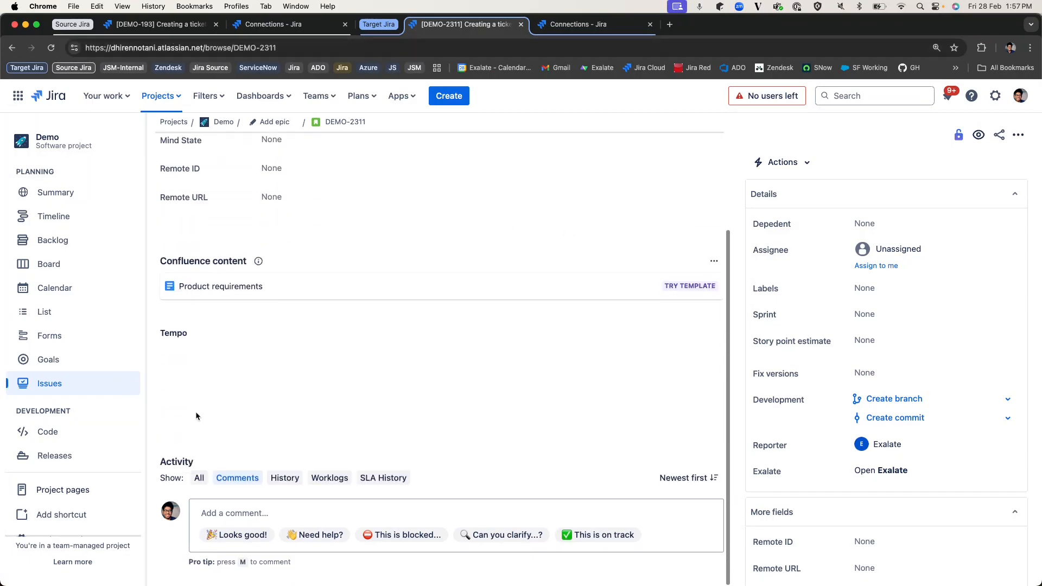
# Submit the AI prompt "I don't want to sync internal notes." for the source connection's Outgoing sync
pyautogui.click(162, 24)
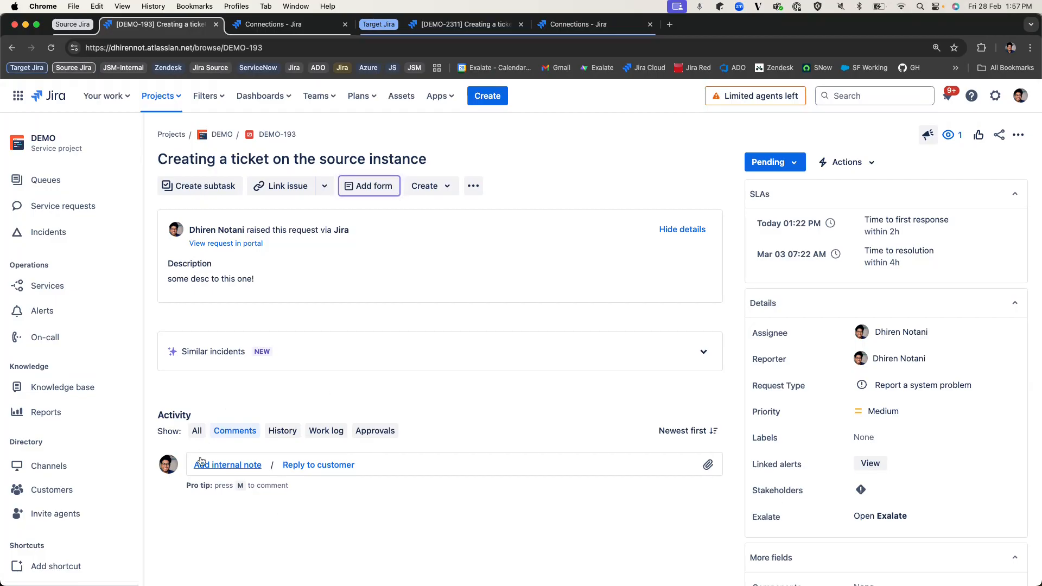
pyautogui.click(293, 24)
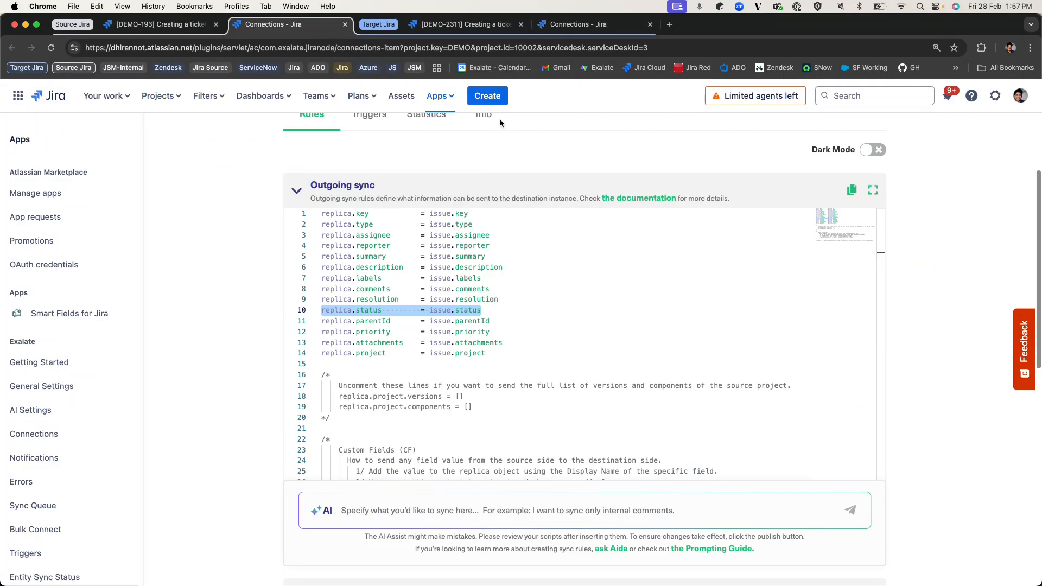
pyautogui.click(396, 353)
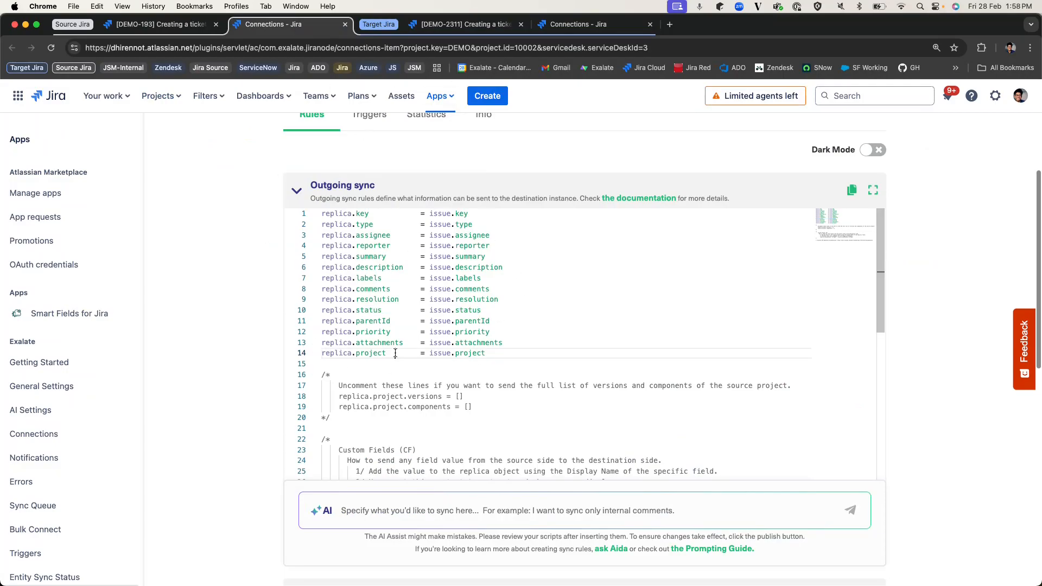
pyautogui.scroll(-2, 429, 489)
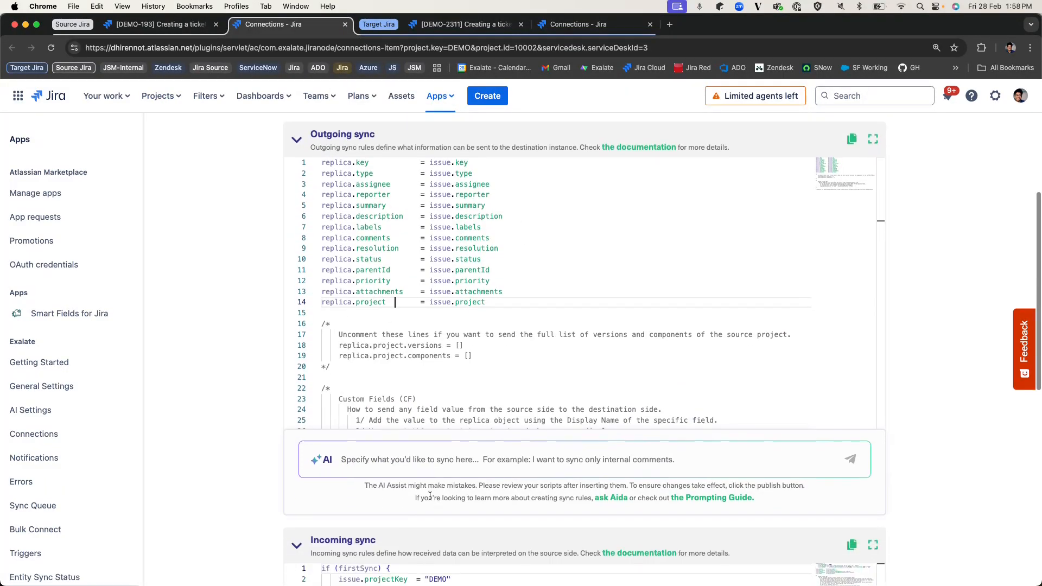
pyautogui.click(414, 453)
pyautogui.write("I don't want to s")
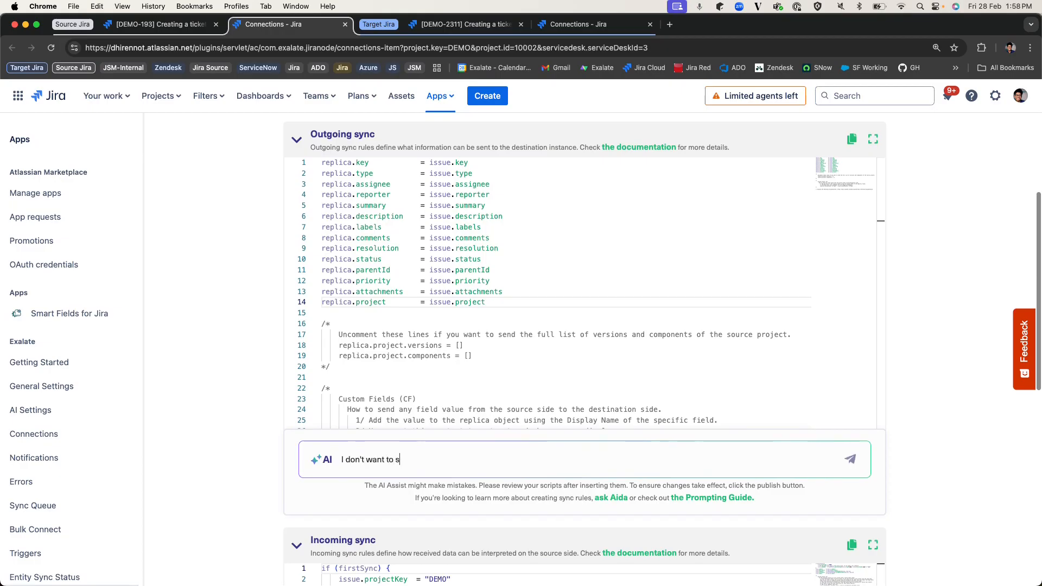
pyautogui.write('ync internal notes.')
pyautogui.click(852, 462)
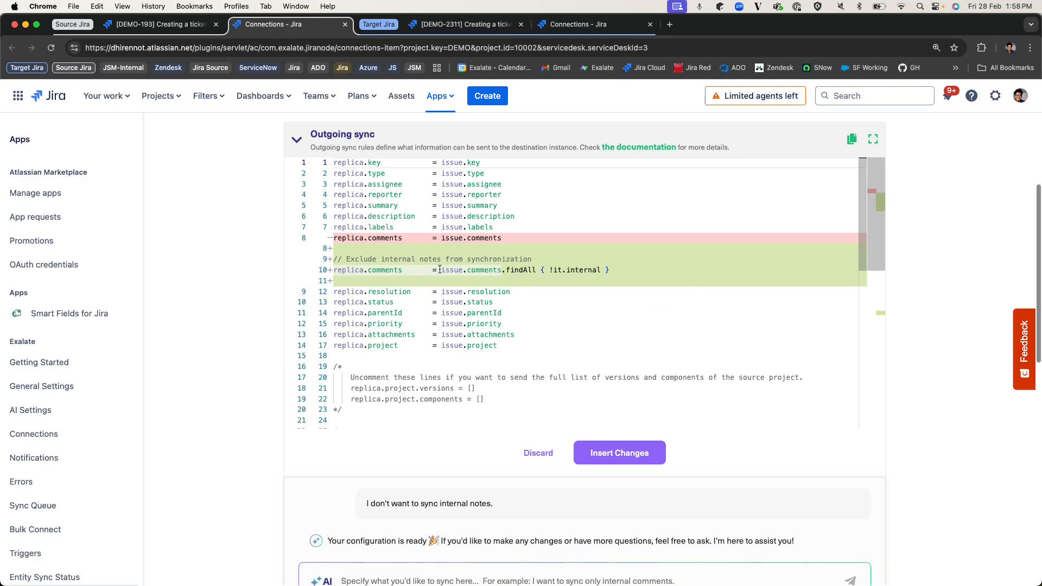
# Review the proposed replica.comments filter with !it.internal, then insert it into the Outgoing sync script and publish the source connection
pyautogui.moveTo(545, 274); pyautogui.dragTo(604, 273)
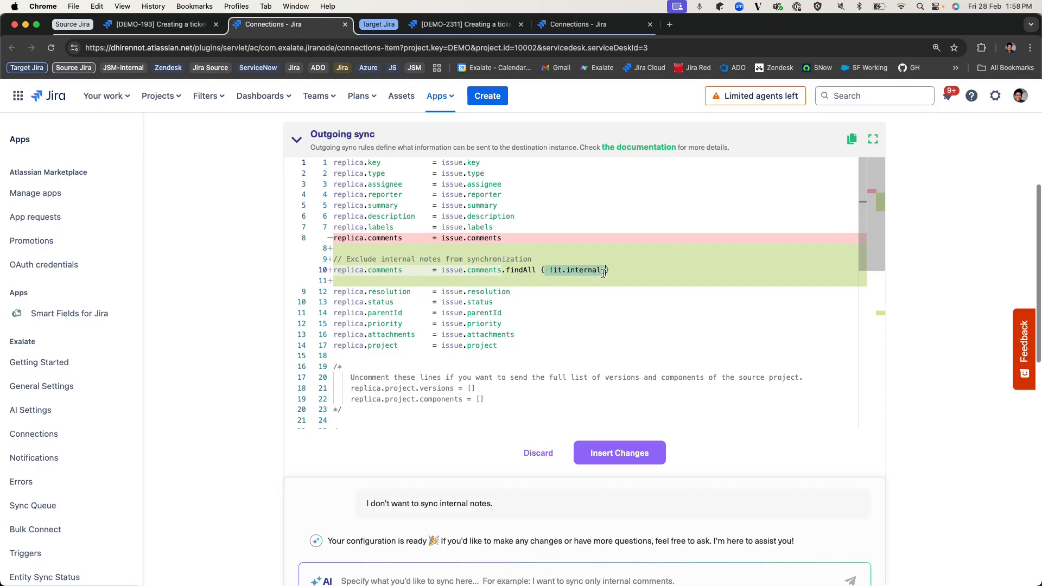
pyautogui.rightClick(341, 238)
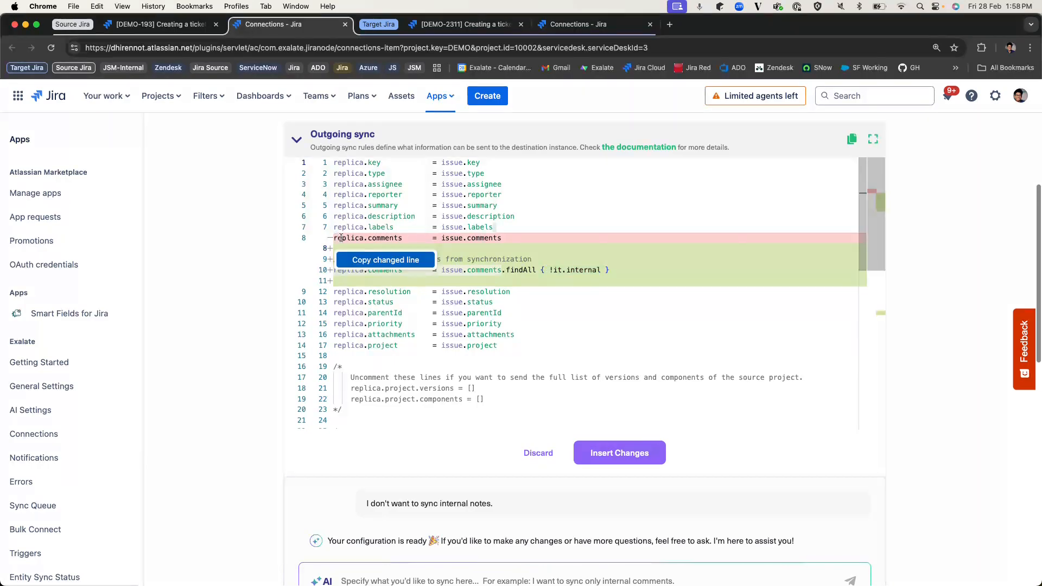
pyautogui.click(496, 246)
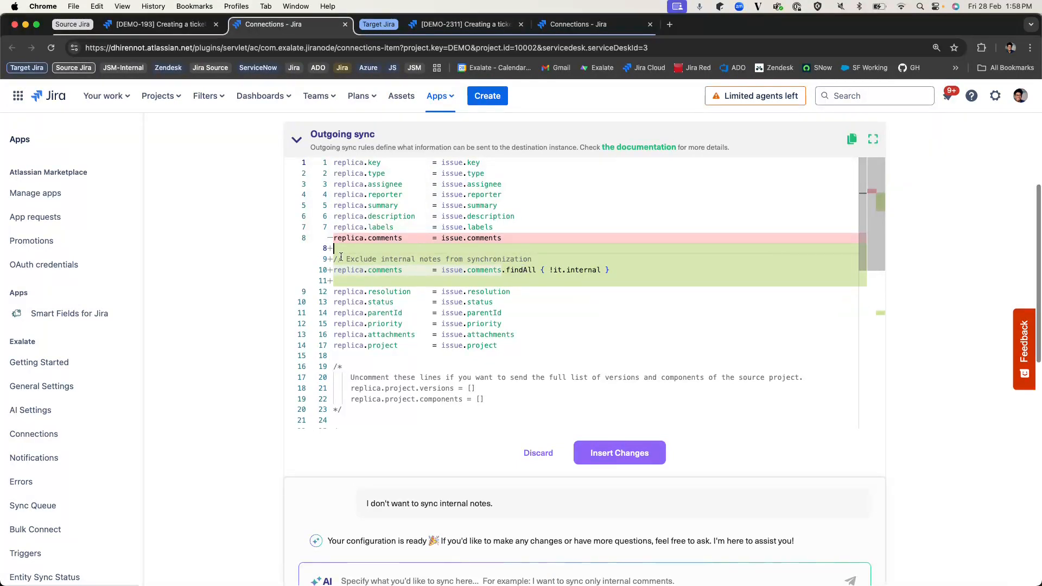
pyautogui.click(641, 465)
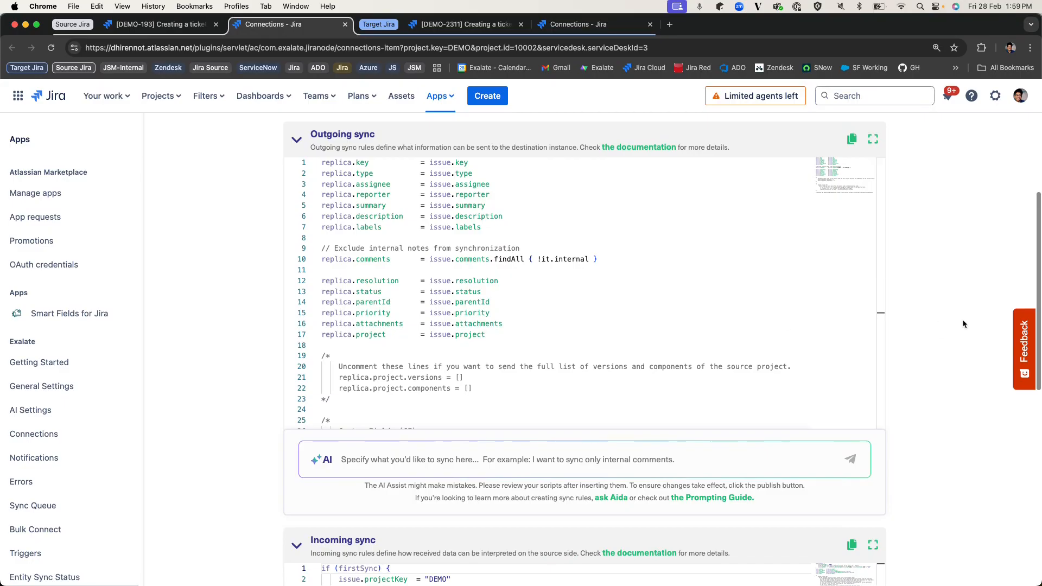
pyautogui.scroll(4, 966, 325)
pyautogui.click(910, 196)
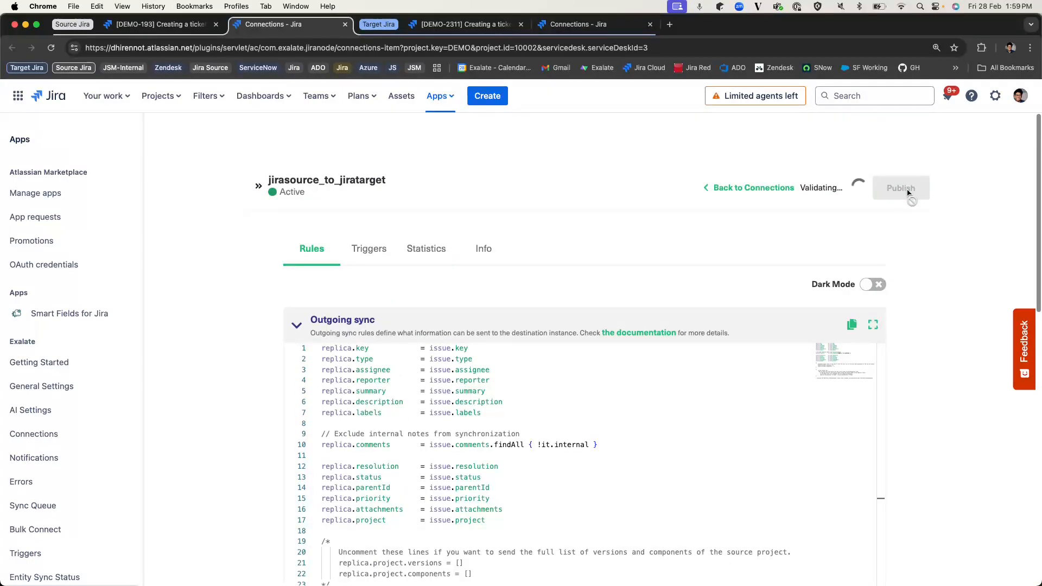
# Save an internal note on the source ticket reading "internal note on the ticket, please dont share this"
pyautogui.click(194, 26)
pyautogui.click(228, 465)
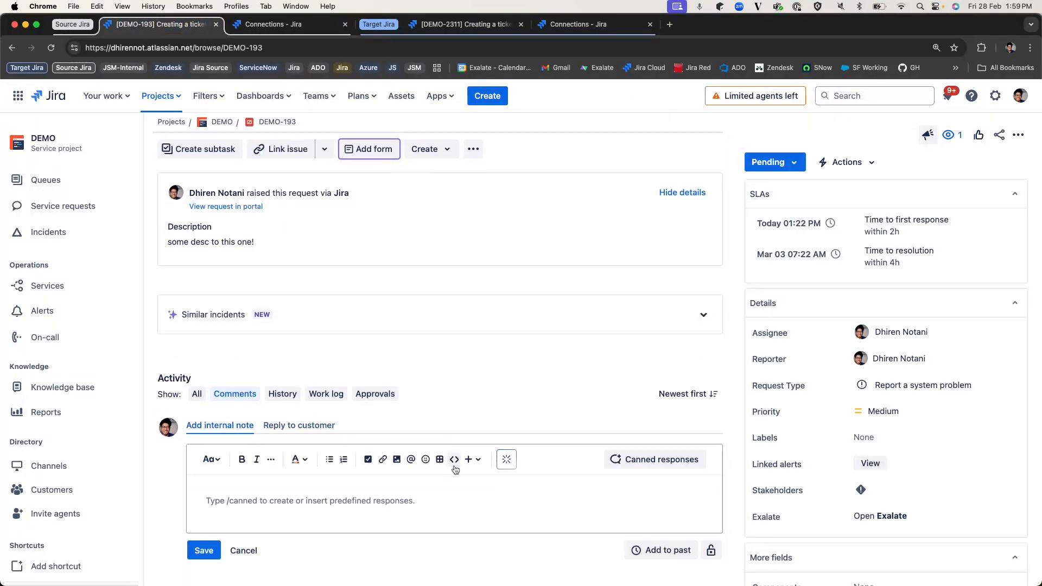
pyautogui.write('internal no')
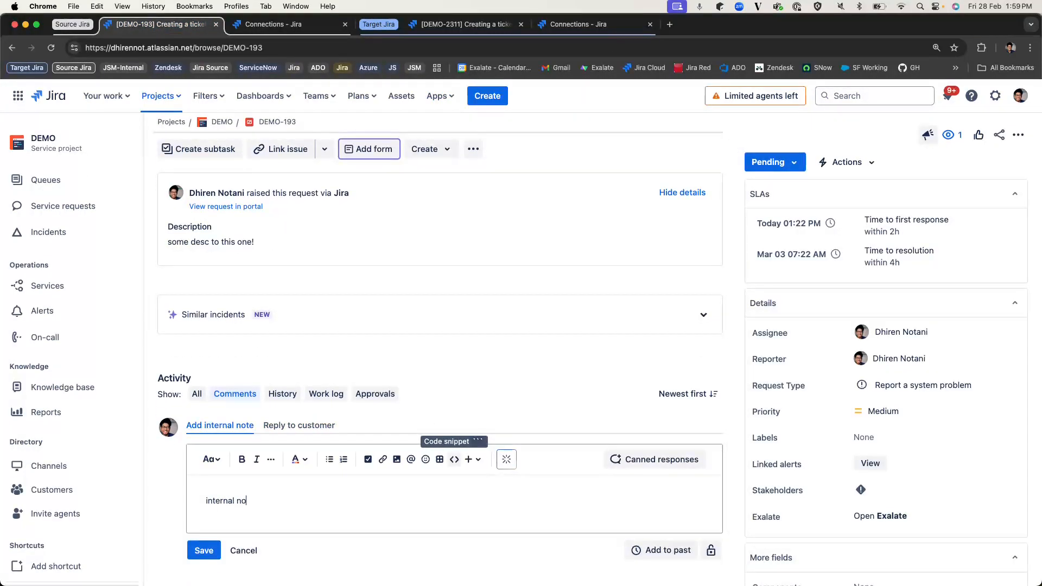
pyautogui.write('te on the ')
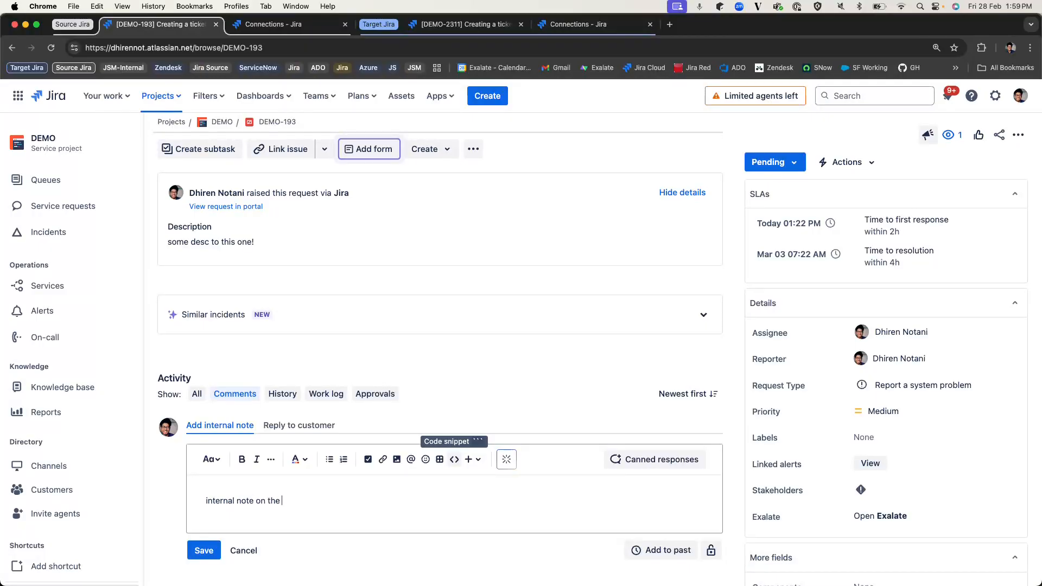
pyautogui.write('ticket, ple')
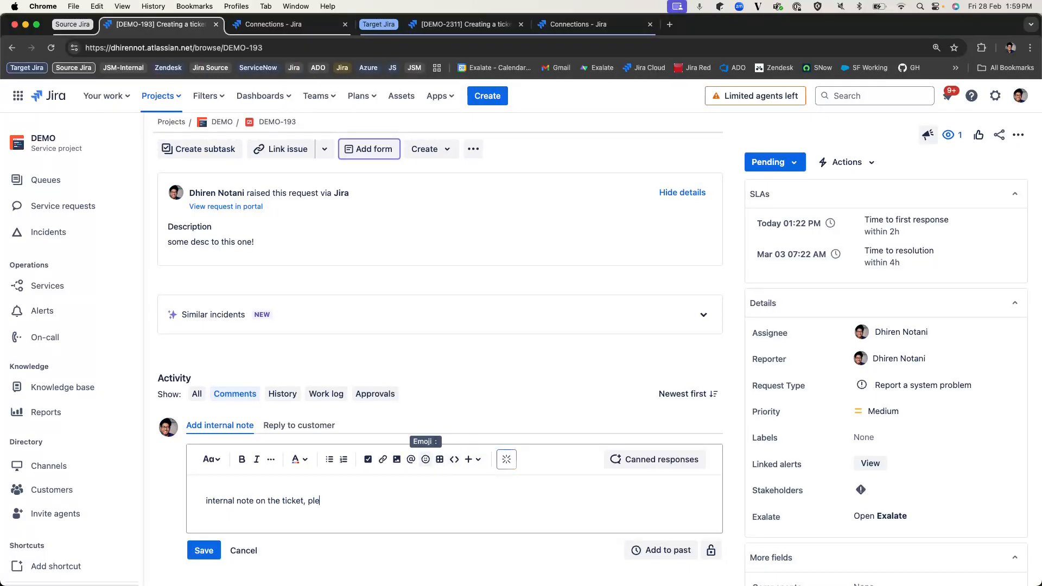
pyautogui.write('ase dont share this')
pyautogui.click(204, 550)
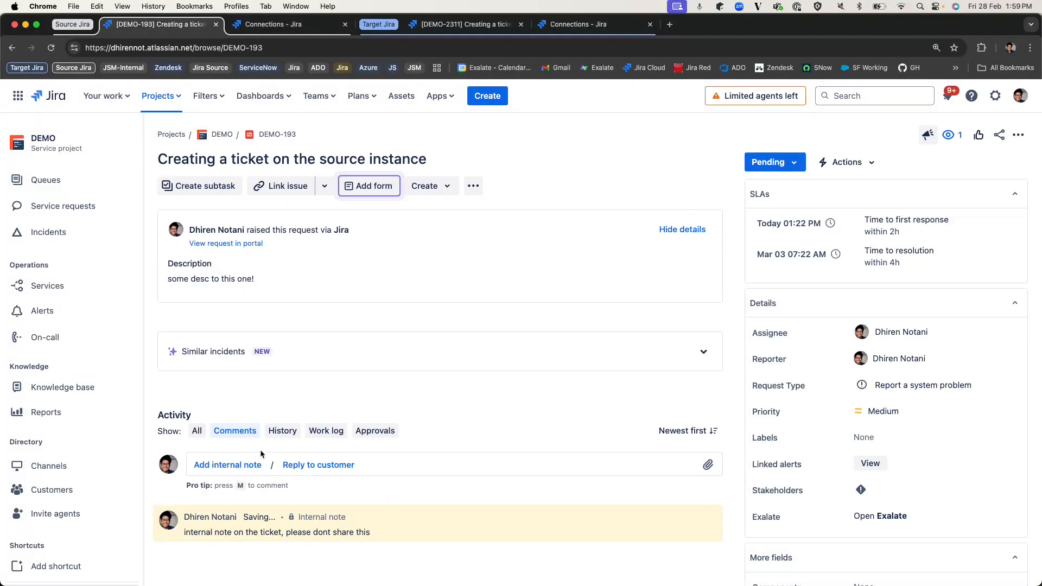
# Save a customer reply on source ticket DEMO-193 reading "hello. this is external"
pyautogui.click(299, 463)
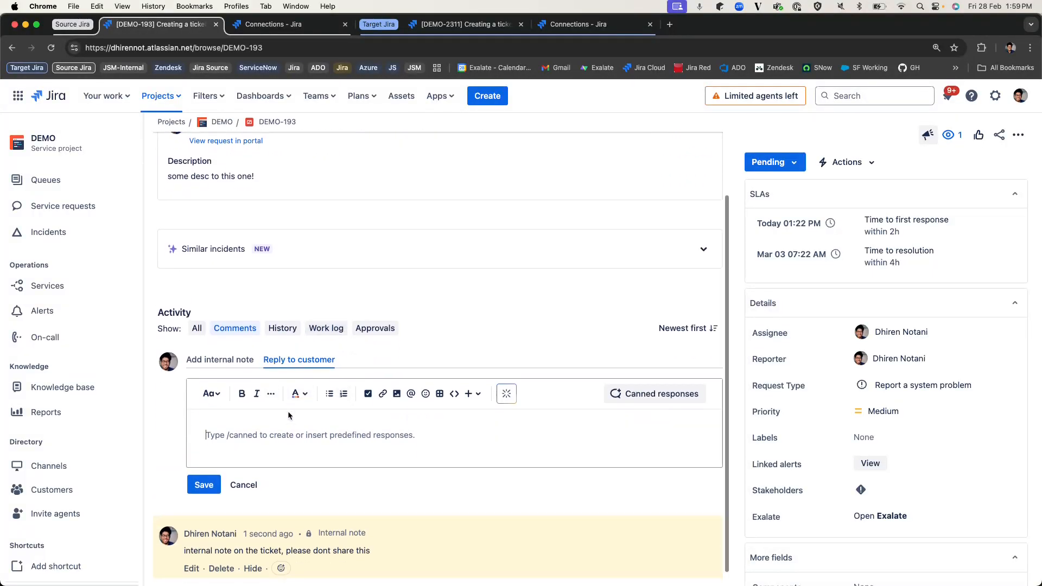
pyautogui.write('hello.')
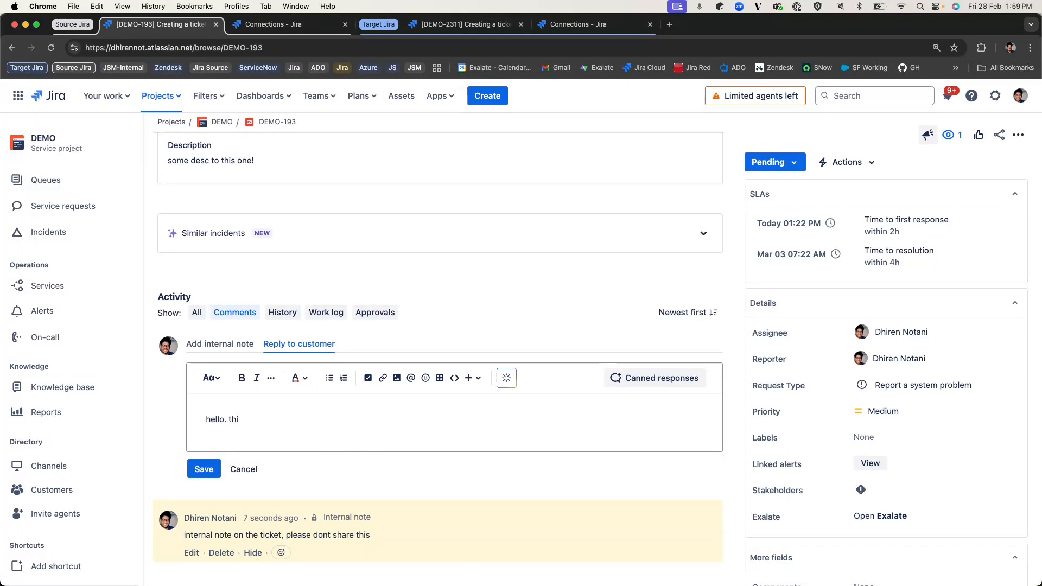
pyautogui.write('this is external')
pyautogui.click(220, 462)
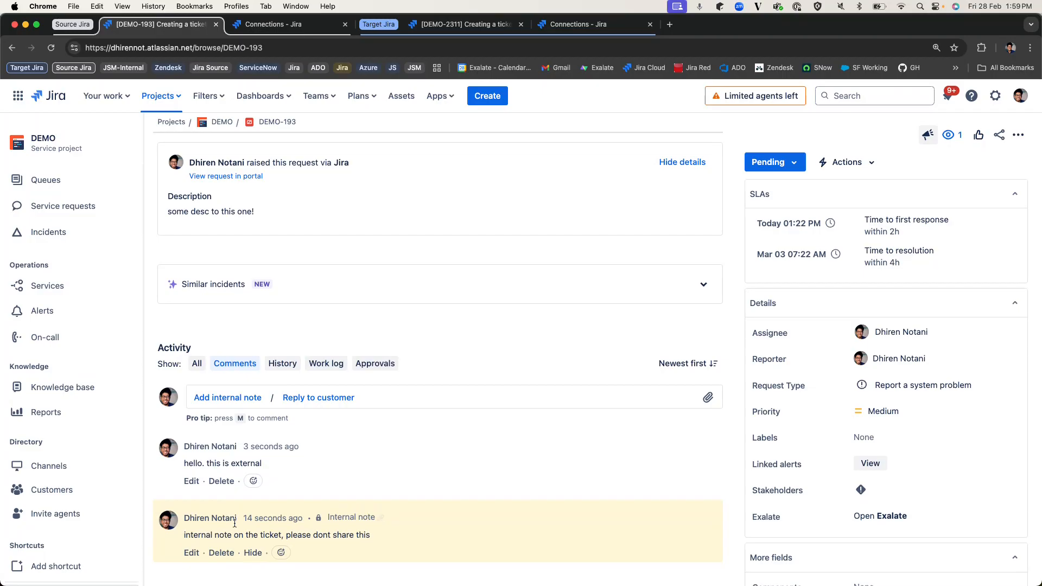
# Check the Exalate sync status of source ticket DEMO-193 and the comments on target ticket DEMO-2311
pyautogui.click(483, 24)
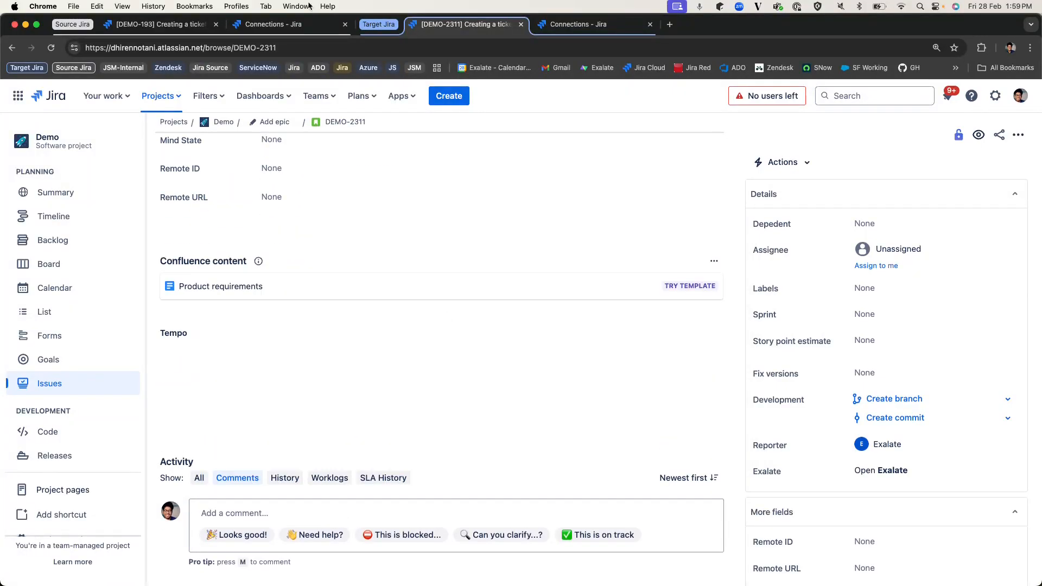
pyautogui.click(290, 30)
pyautogui.click(163, 24)
pyautogui.scroll(-5, 782, 294)
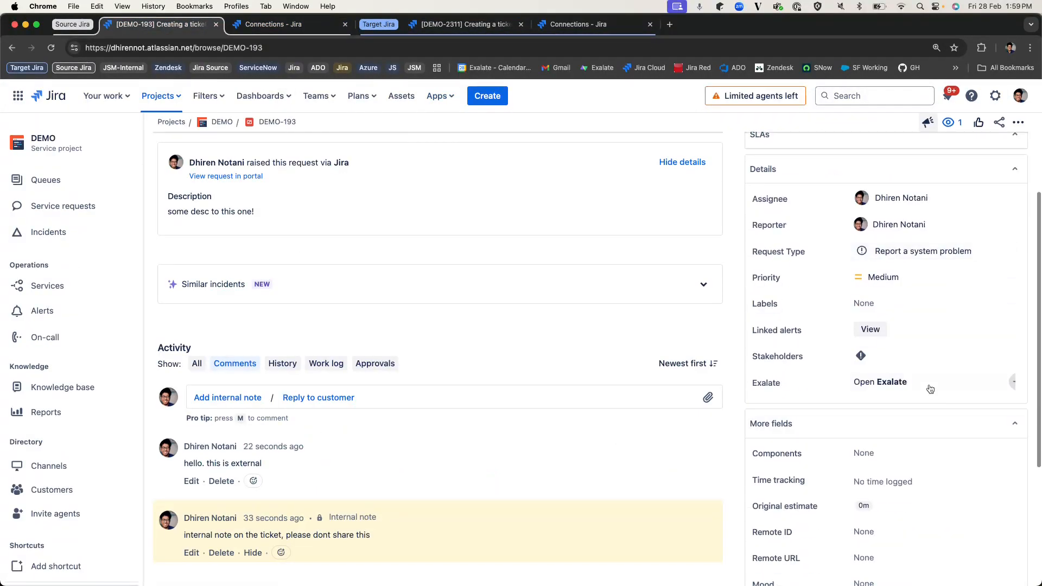
pyautogui.click(885, 380)
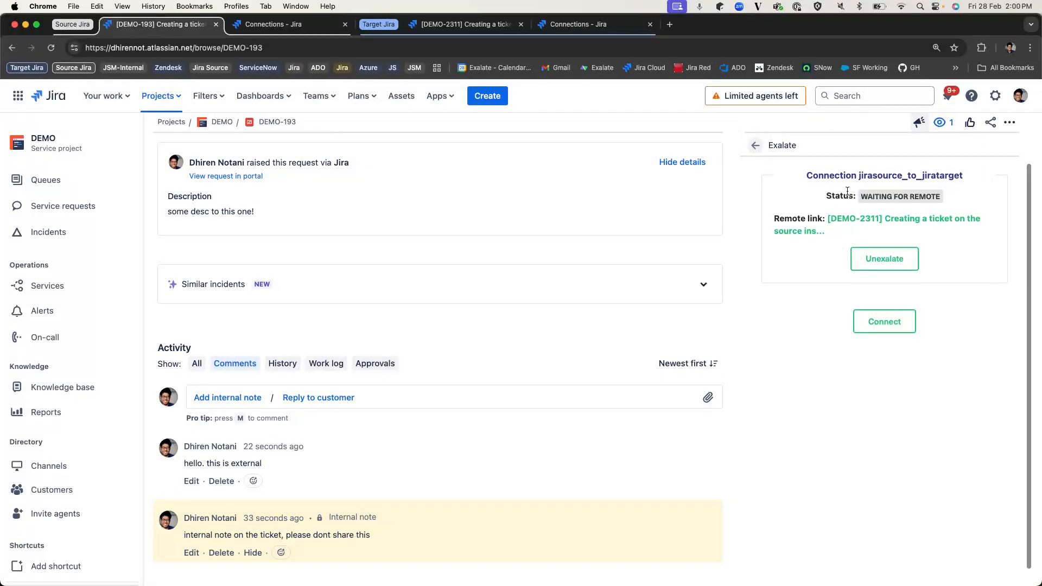
pyautogui.moveTo(824, 197); pyautogui.dragTo(940, 199)
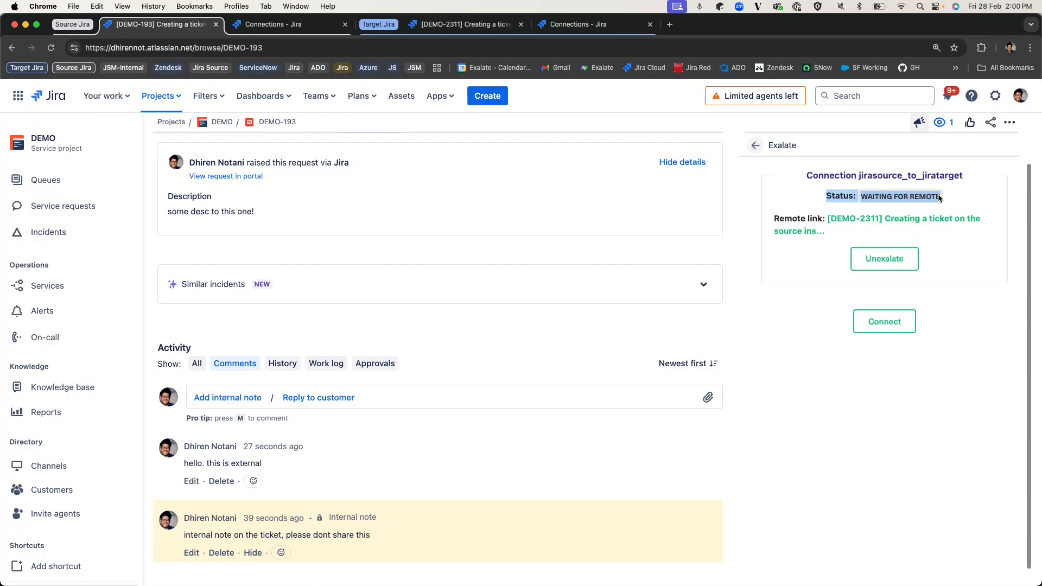
pyautogui.click(755, 144)
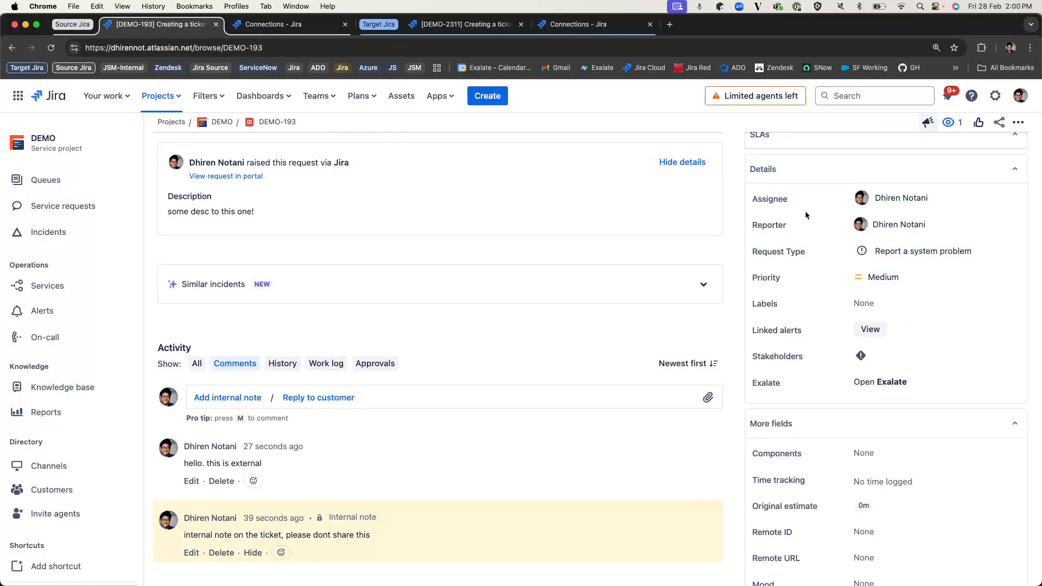
pyautogui.click(450, 23)
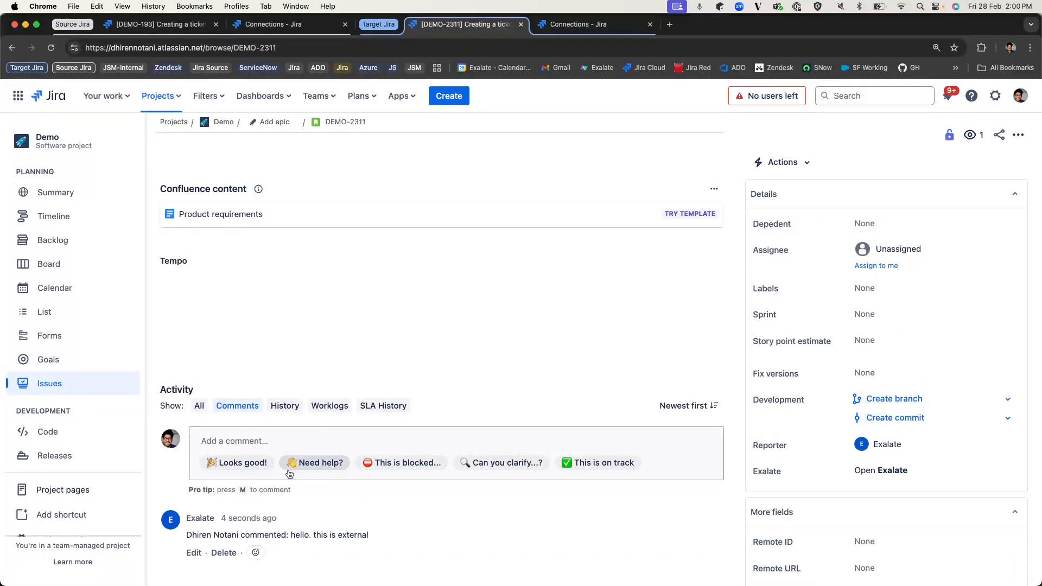
pyautogui.moveTo(186, 536); pyautogui.dragTo(369, 540)
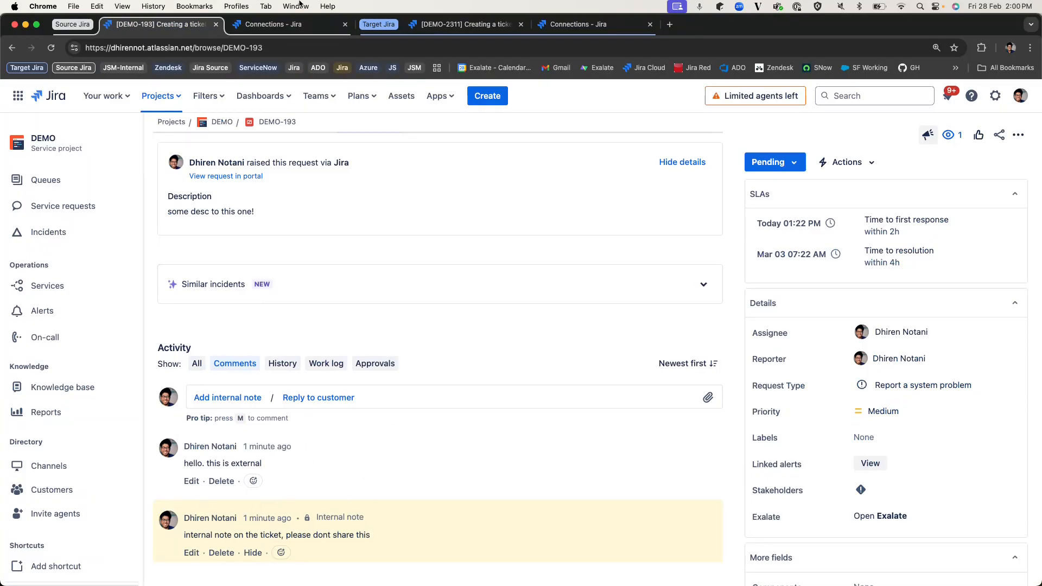
# Review the sync scripts of the source and target connections, then locate the Remote ID field on target ticket DEMO-2311
pyautogui.click(297, 17)
pyautogui.scroll(-5, 342, 243)
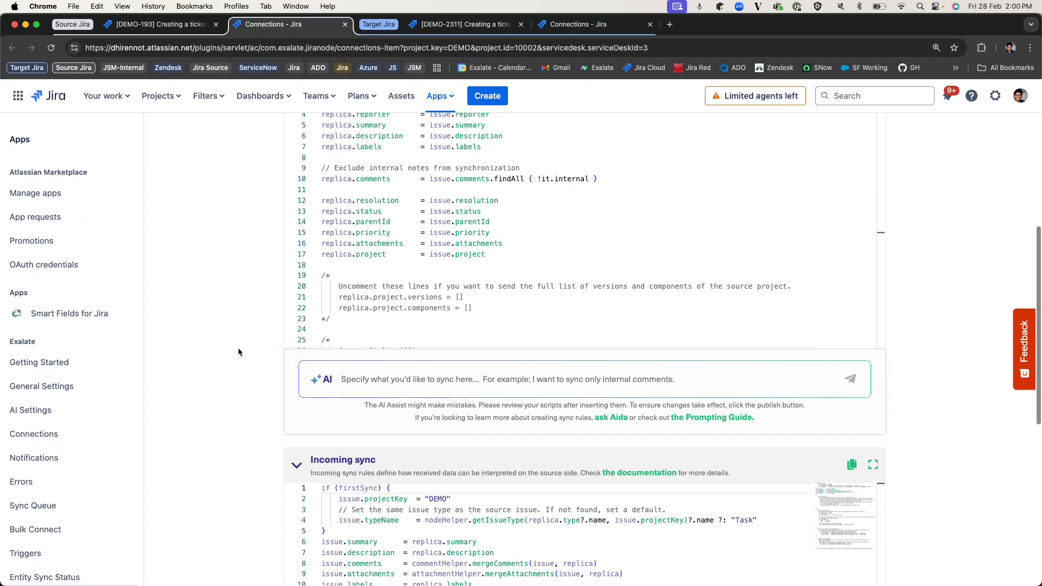
pyautogui.scroll(-3, 239, 353)
pyautogui.scroll(5, 239, 353)
pyautogui.scroll(3, 239, 352)
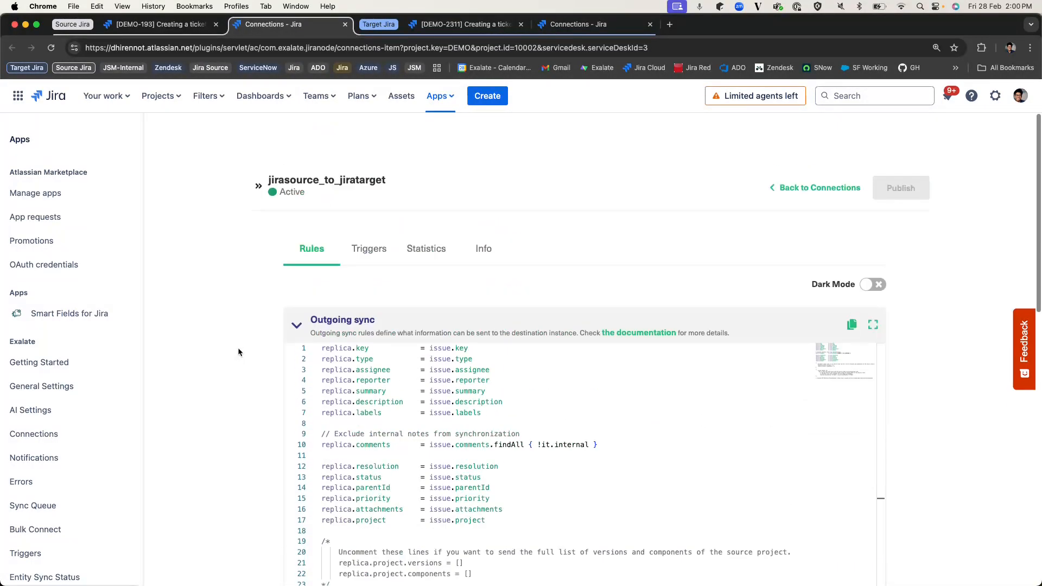
pyautogui.click(578, 24)
pyautogui.scroll(-5, 461, 217)
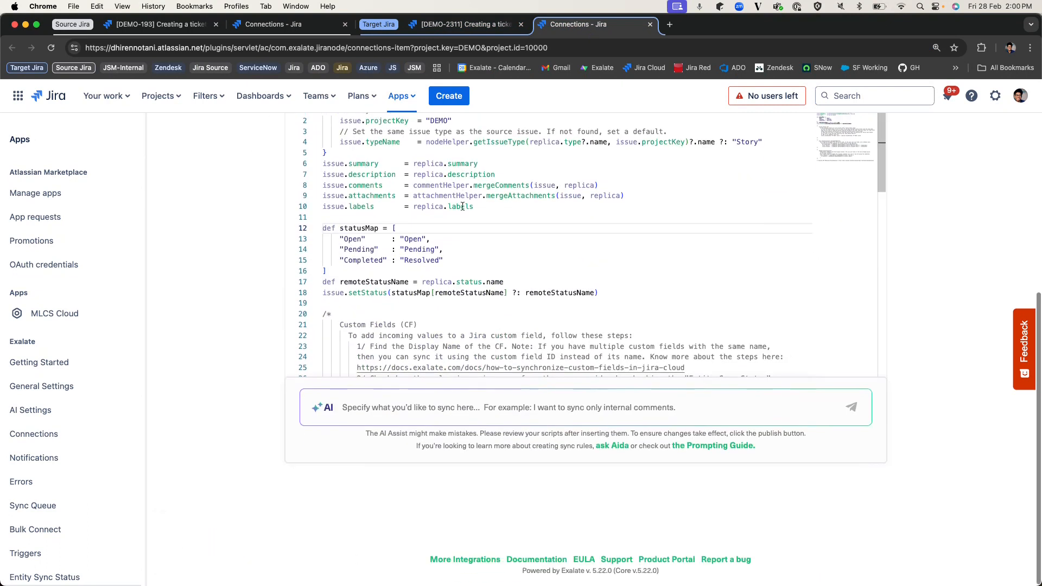
pyautogui.click(437, 415)
pyautogui.click(465, 24)
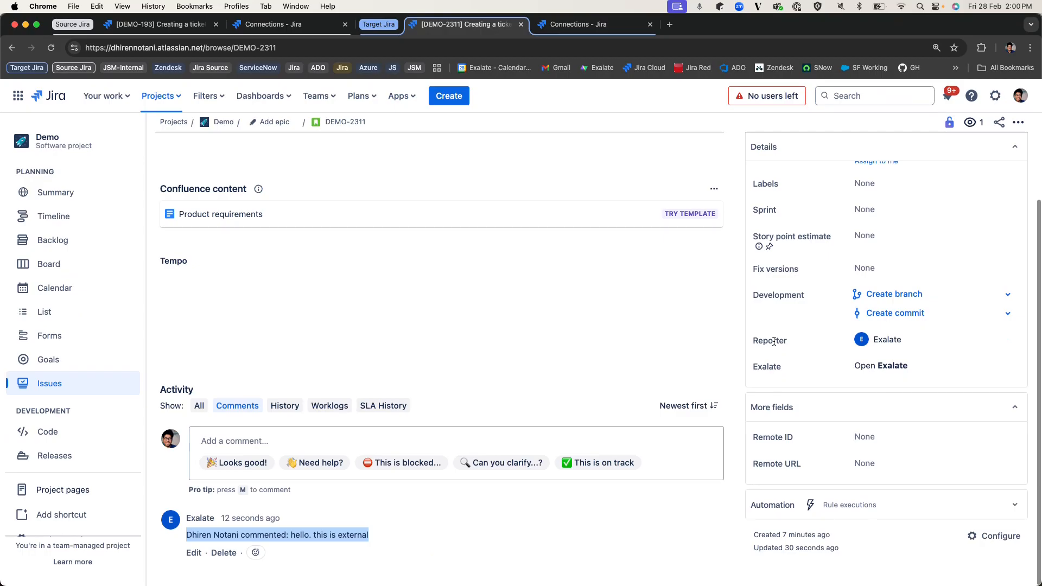
pyautogui.scroll(4, 561, 321)
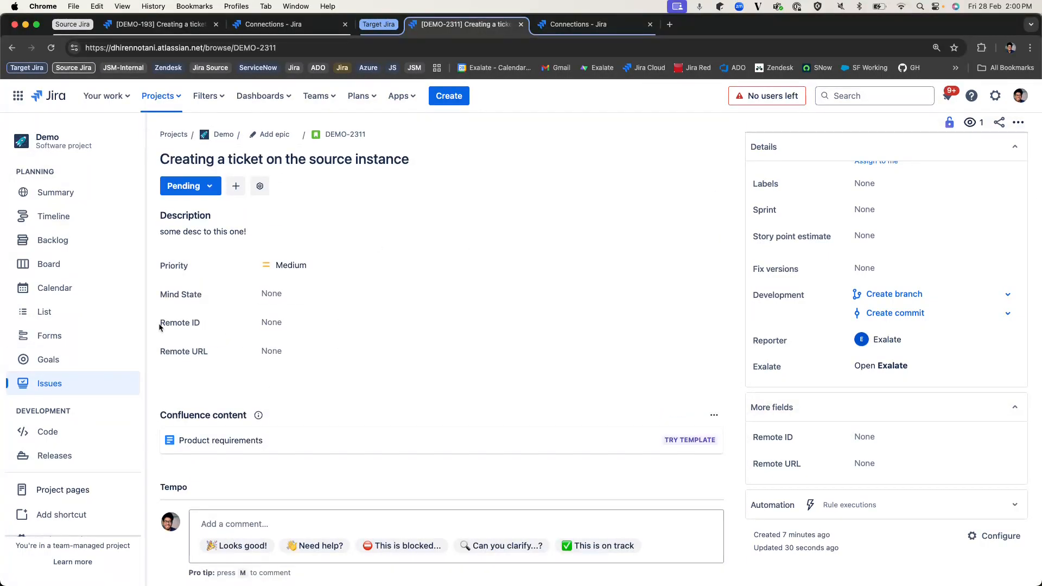
pyautogui.moveTo(160, 323); pyautogui.dragTo(202, 325)
# Submit the AI prompt "I want to sync the remote id field and populate it with the key of the ticket coming from source" for the target's Incoming sync
pyautogui.click(578, 24)
pyautogui.click(524, 406)
pyautogui.write('I wa')
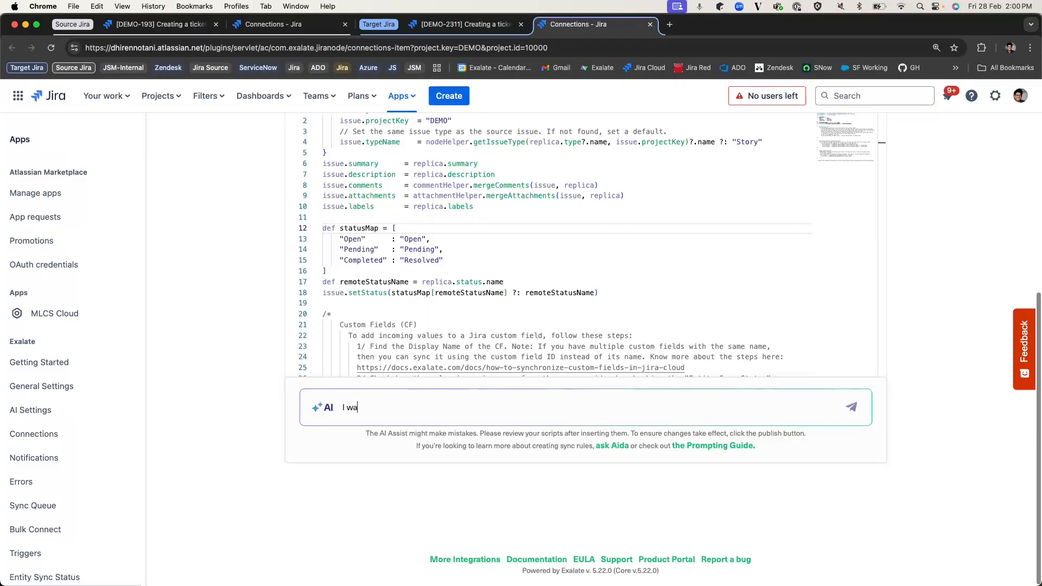
pyautogui.write('nt to sync the remote id field and popila')
pyautogui.press('BackSpace')
pyautogui.press('BackSpace')
pyautogui.press('BackSpace')
pyautogui.write('ulate it with the key of the ticket coming from source')
pyautogui.press('Return')
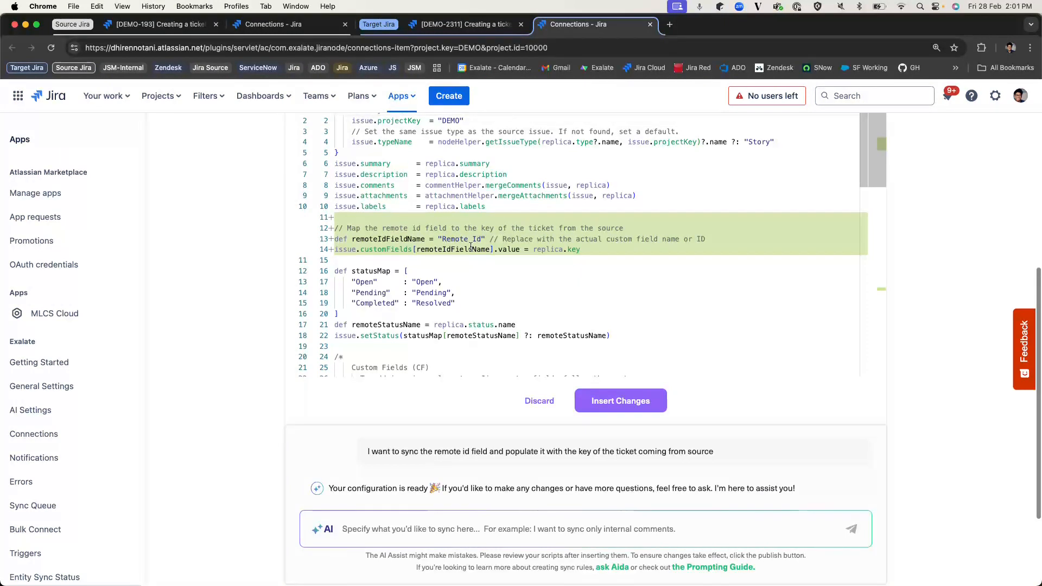
# Compare the proposed "Remote Id" field name with the field on DEMO-2311, then insert the proposed changes into the Incoming sync script
pyautogui.moveTo(531, 240); pyautogui.dragTo(370, 240)
pyautogui.click(363, 246)
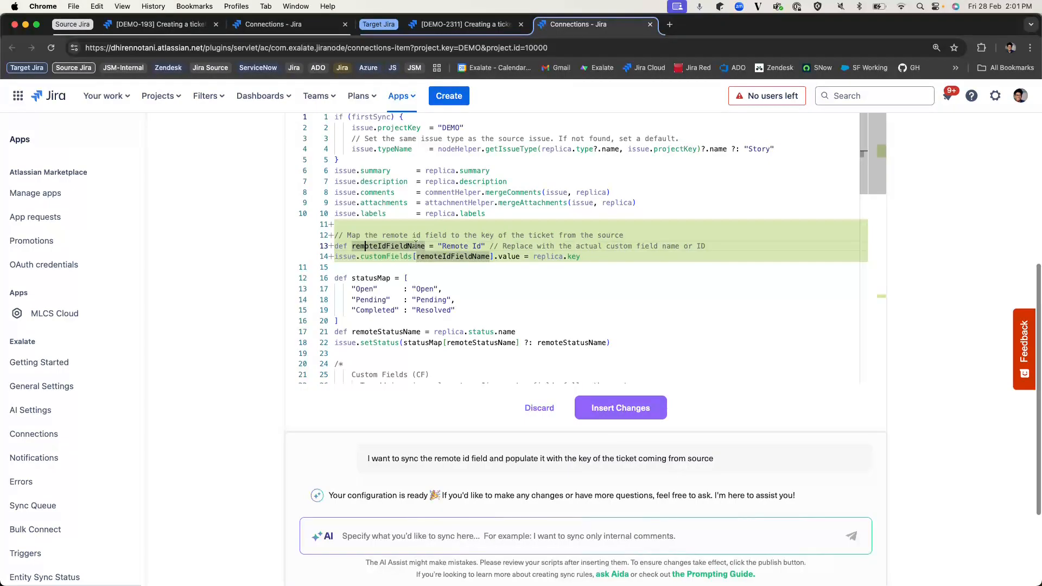
pyautogui.moveTo(442, 247); pyautogui.dragTo(482, 247)
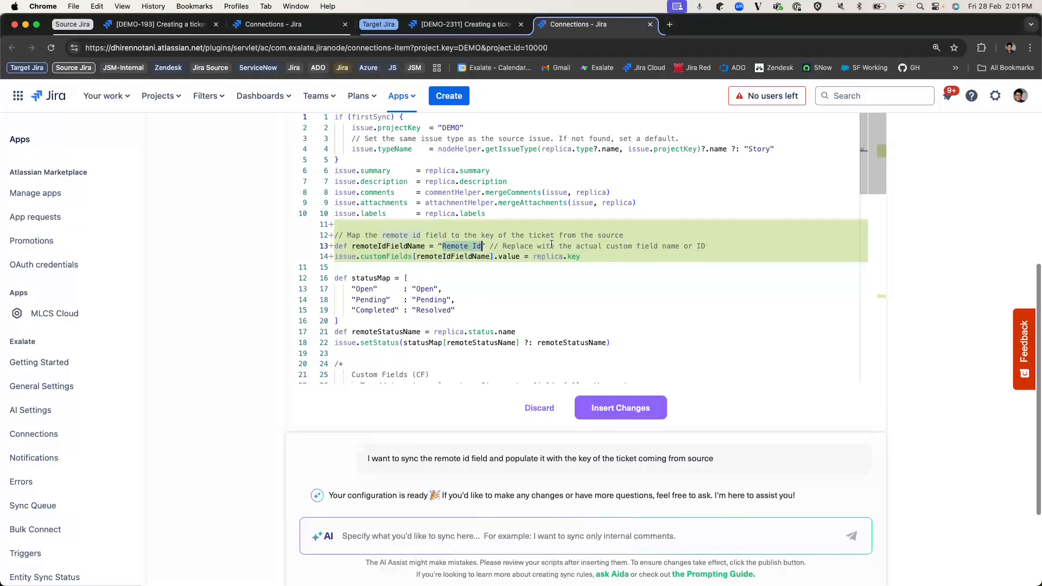
pyautogui.scroll(-2, 552, 244)
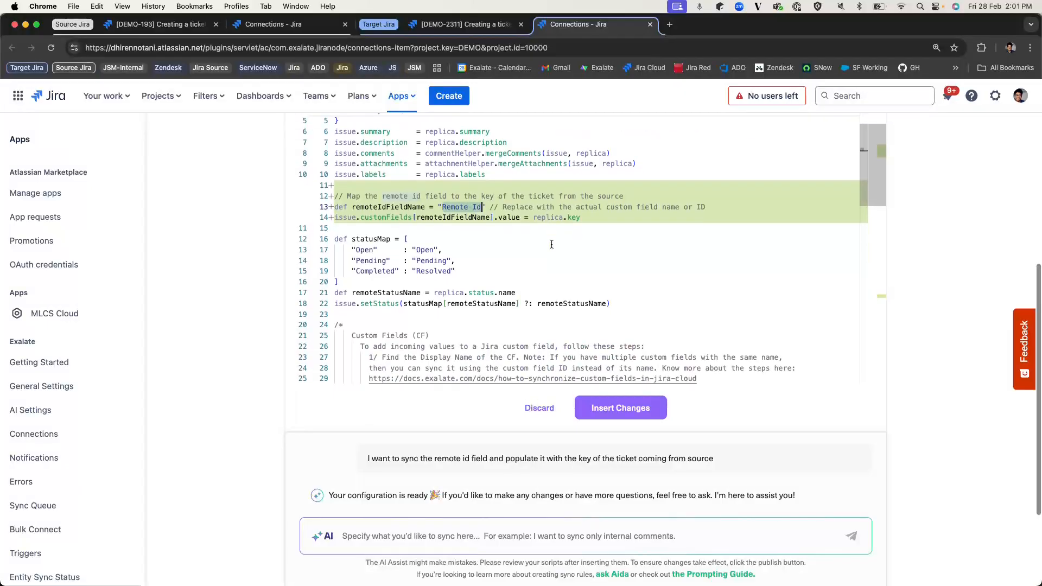
pyautogui.scroll(-1, 545, 430)
pyautogui.scroll(1, 545, 488)
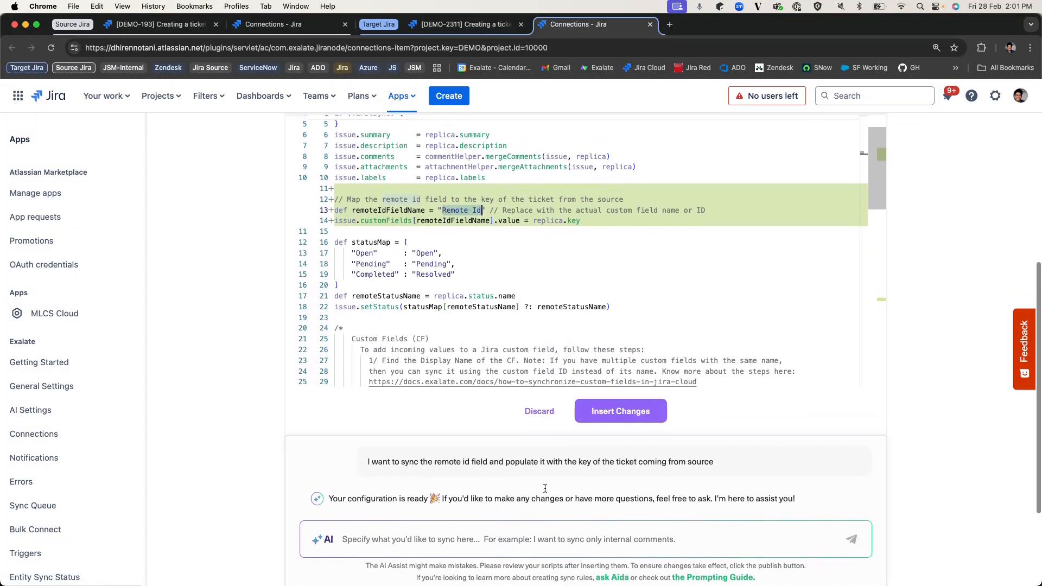
pyautogui.click(444, 31)
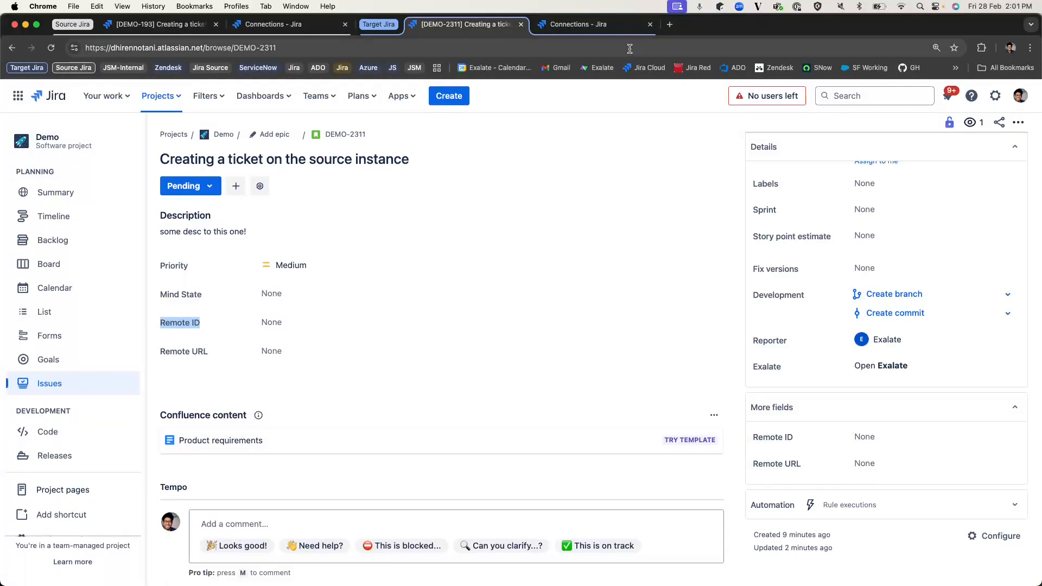
pyautogui.click(624, 25)
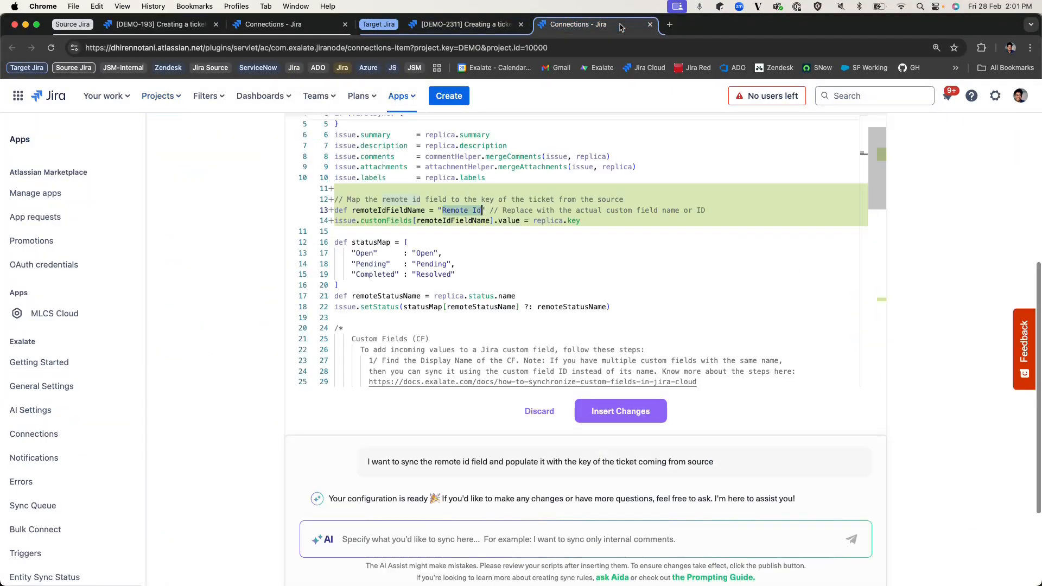
pyautogui.moveTo(489, 212); pyautogui.dragTo(443, 211)
pyautogui.click(482, 211)
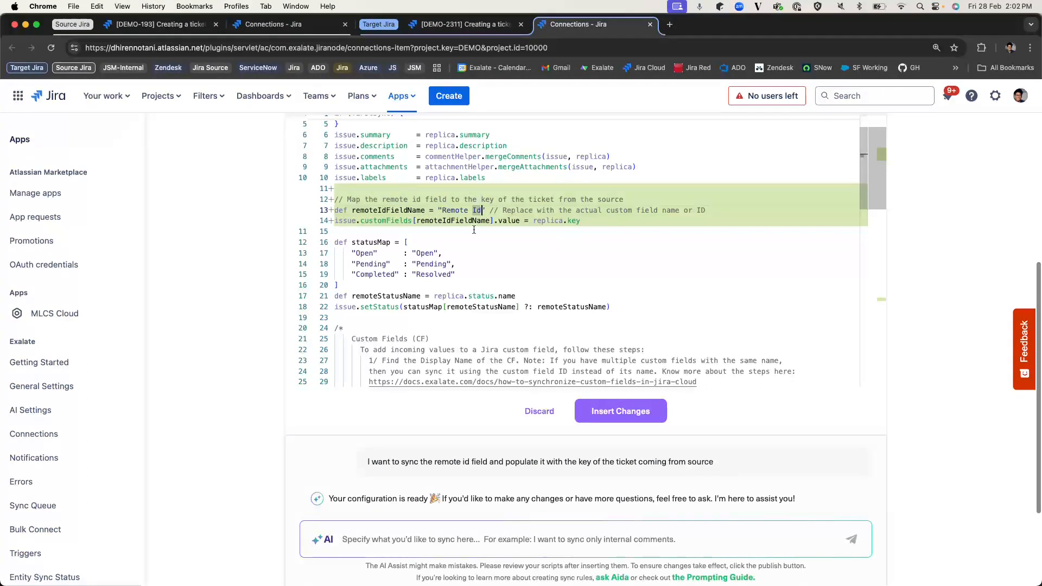
pyautogui.click(630, 412)
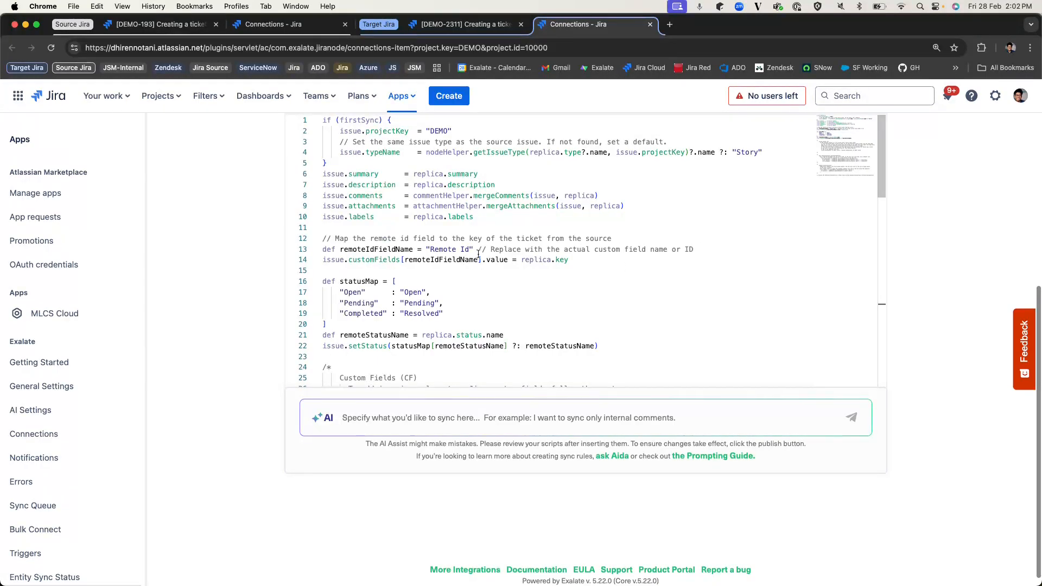
# Delete the remoteIdFieldName definition and rewrite the mapping as issue.customFields."Remote ID".value = replica.key
pyautogui.click(701, 248)
pyautogui.moveTo(701, 248); pyautogui.dragTo(314, 249)
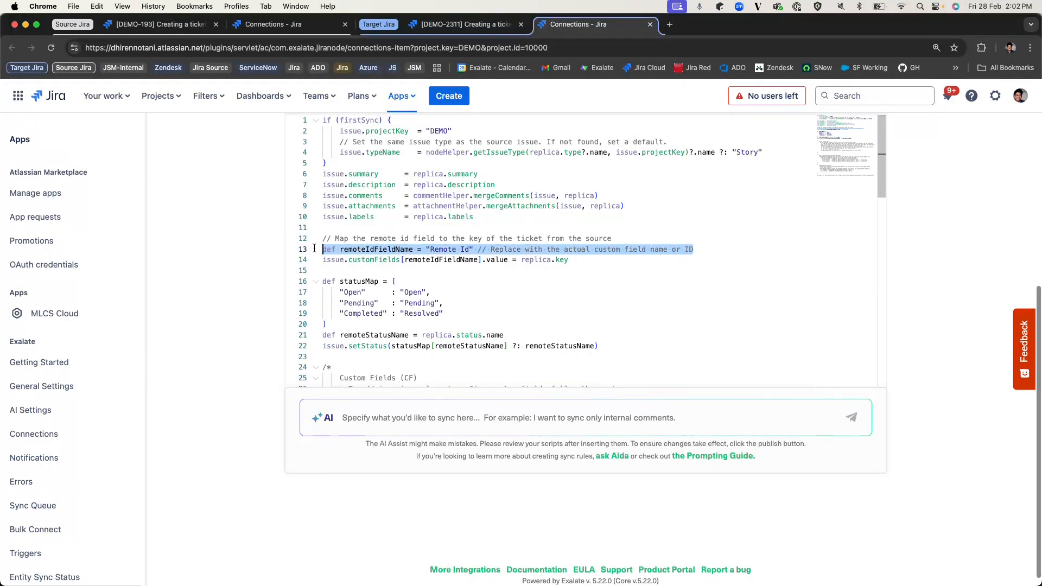
pyautogui.press('BackSpace')
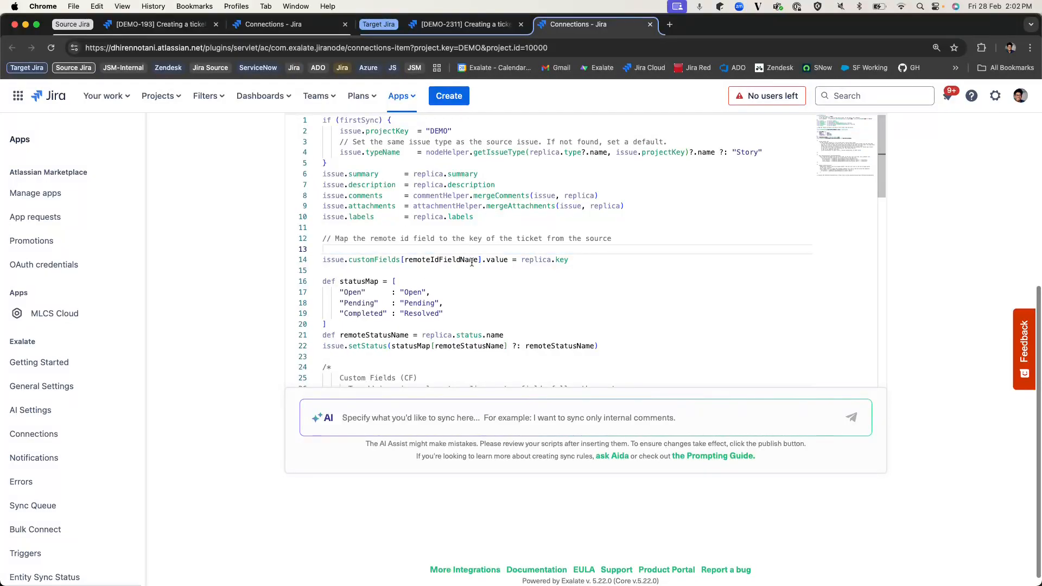
pyautogui.moveTo(481, 261); pyautogui.dragTo(400, 261)
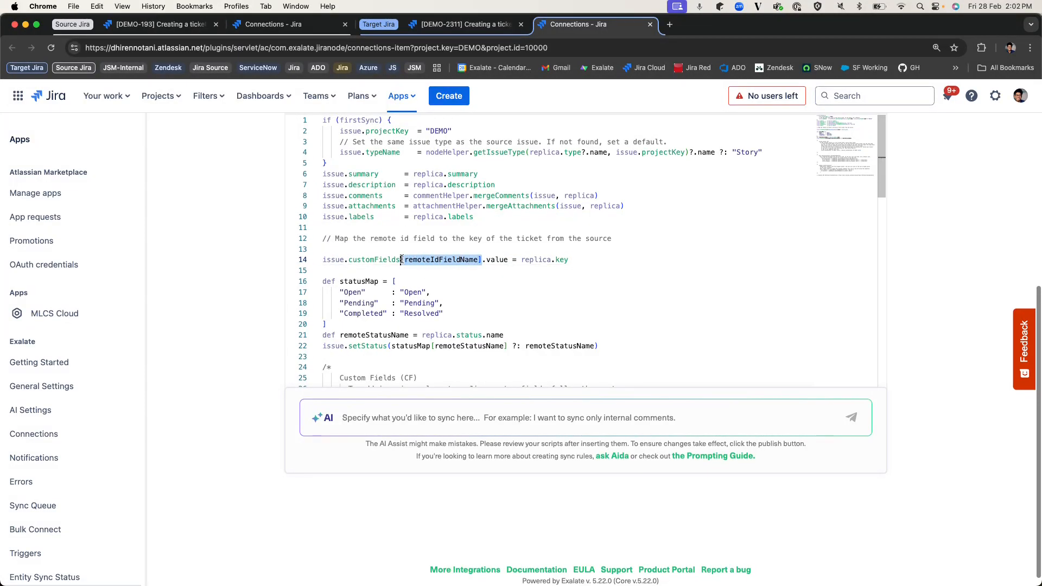
pyautogui.write('."R')
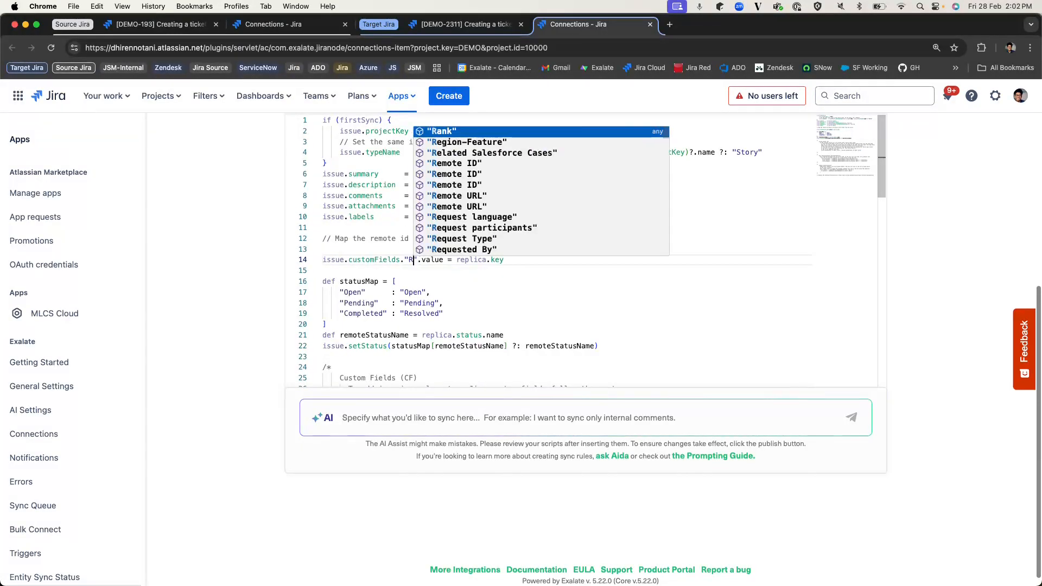
pyautogui.write('emote ID')
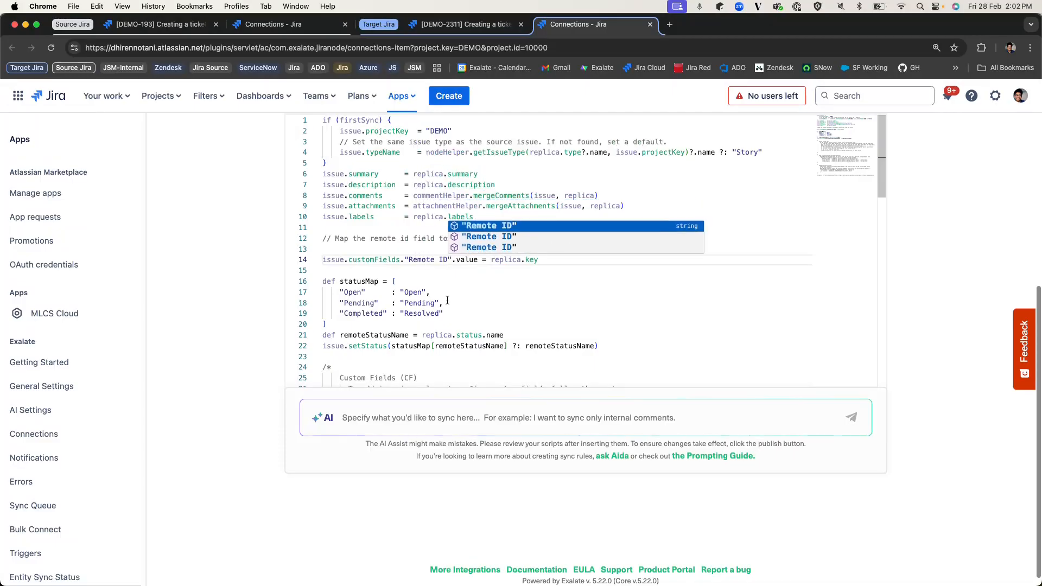
pyautogui.click(449, 321)
pyautogui.moveTo(540, 260); pyautogui.dragTo(291, 260)
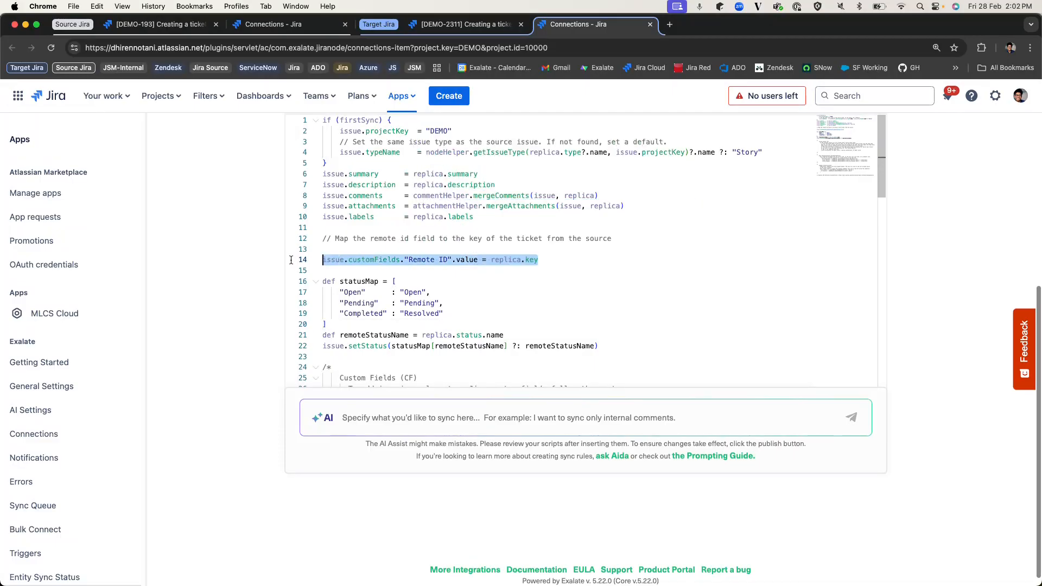
# Publish the changes to the target side of the jirasource_to_jiratarget connection
pyautogui.click(910, 288)
pyautogui.scroll(5, 910, 288)
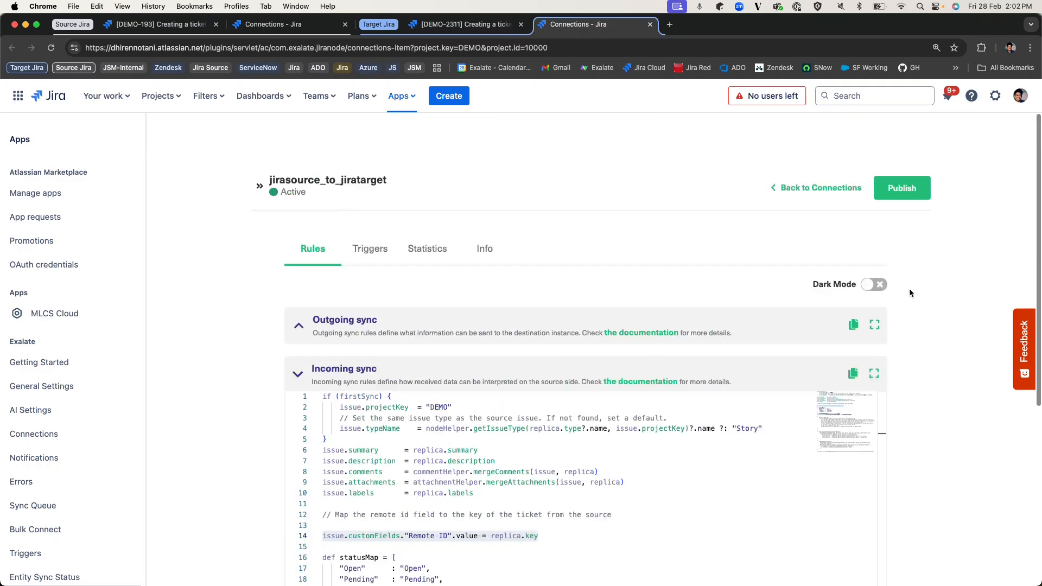
pyautogui.click(902, 188)
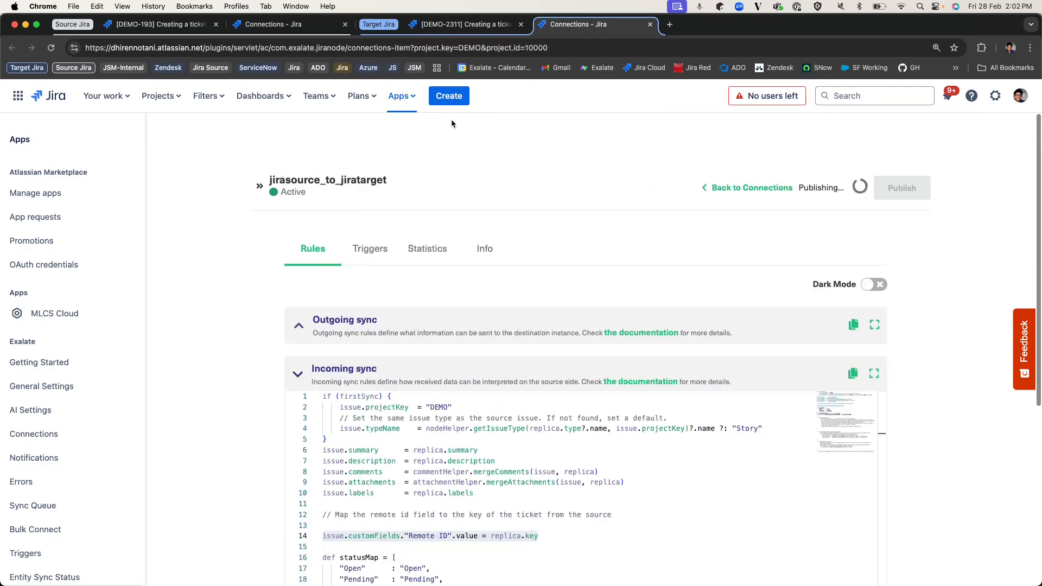
# Append ".." to the summary of source ticket DEMO-193 and save it
pyautogui.click(173, 27)
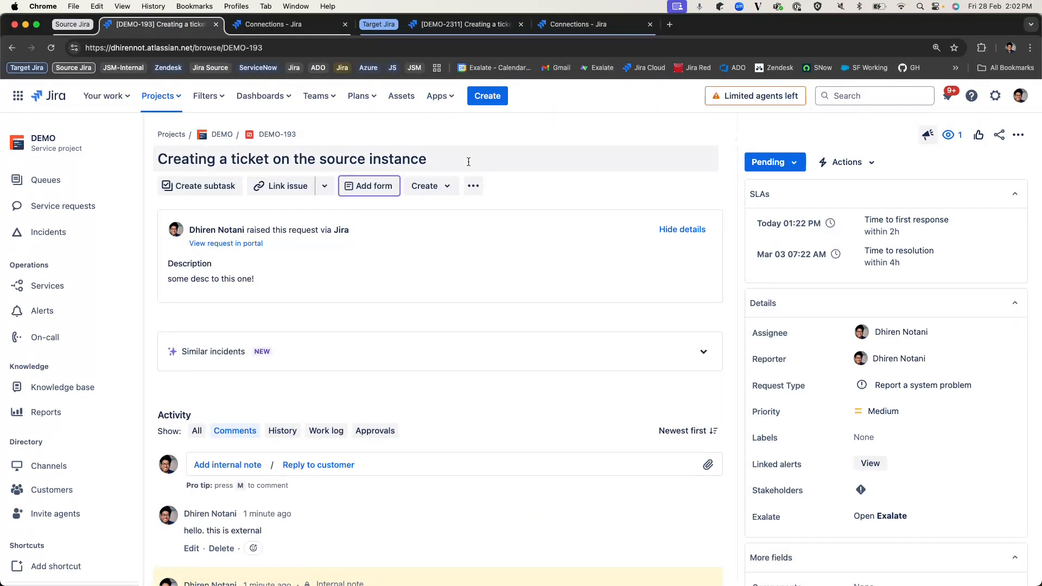
pyautogui.click(470, 165)
pyautogui.write('..')
pyautogui.press('Return')
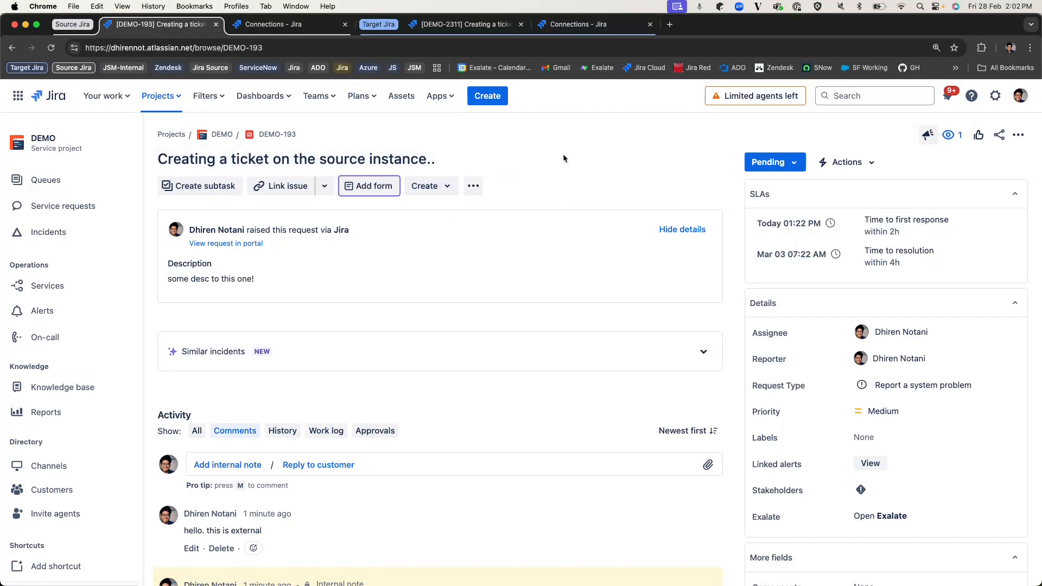
# Check the synced summary and Remote ID on target ticket DEMO-2311, then review the target connection's Incoming sync script
pyautogui.click(463, 24)
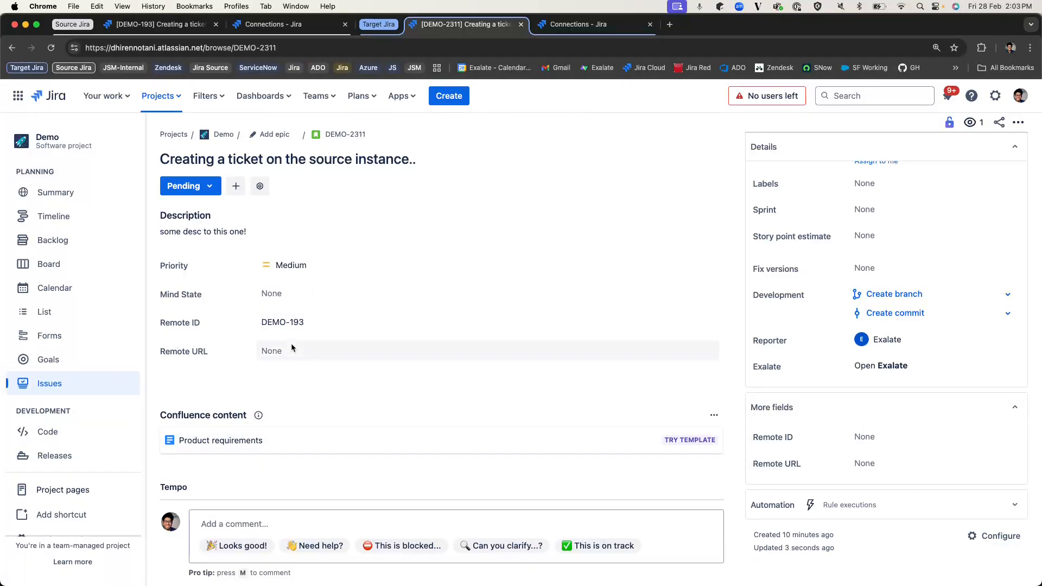
pyautogui.scroll(5, 908, 337)
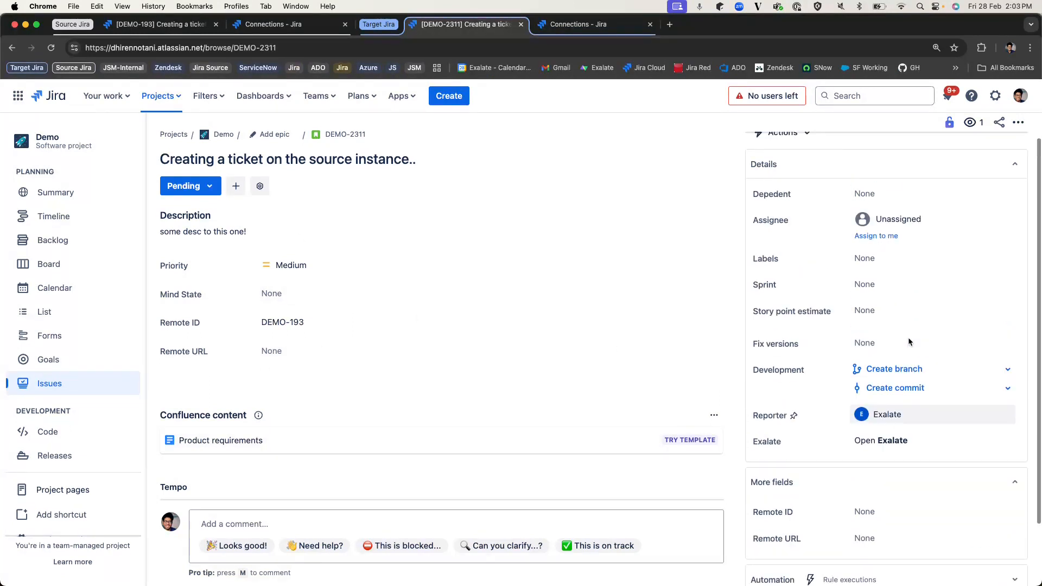
pyautogui.click(597, 27)
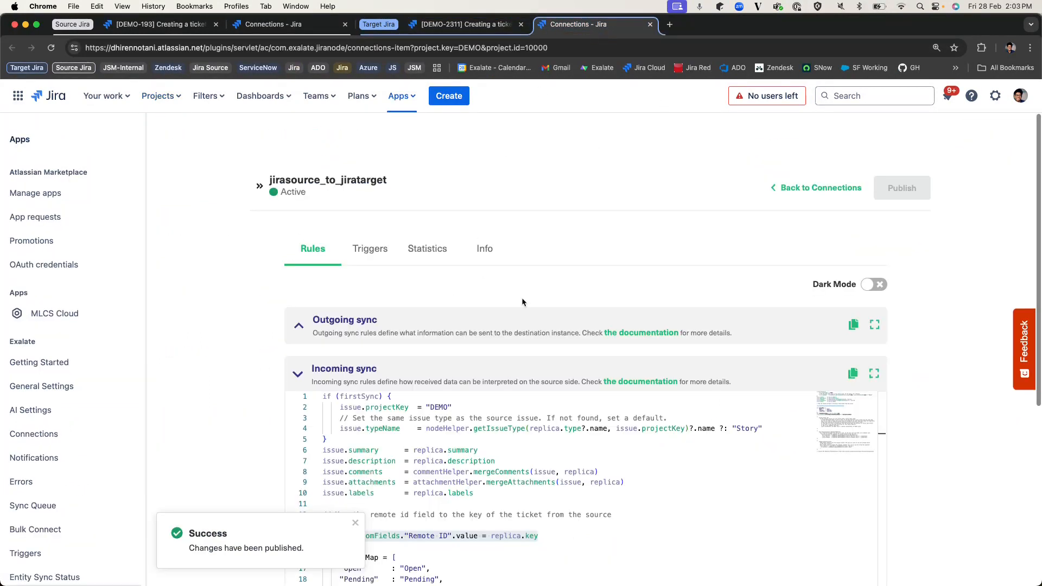
pyautogui.scroll(-5, 522, 297)
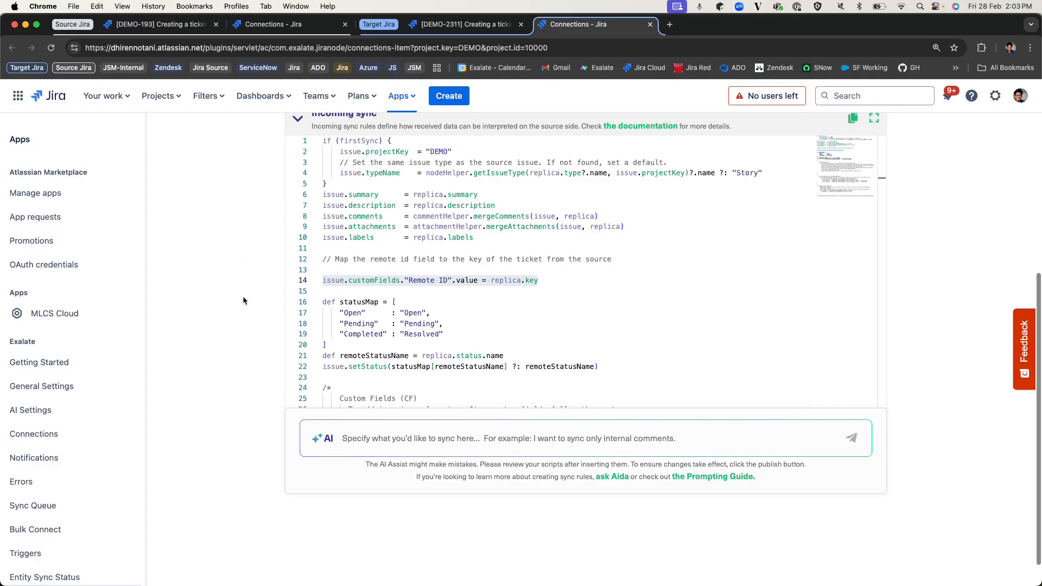
pyautogui.scroll(5, 242, 295)
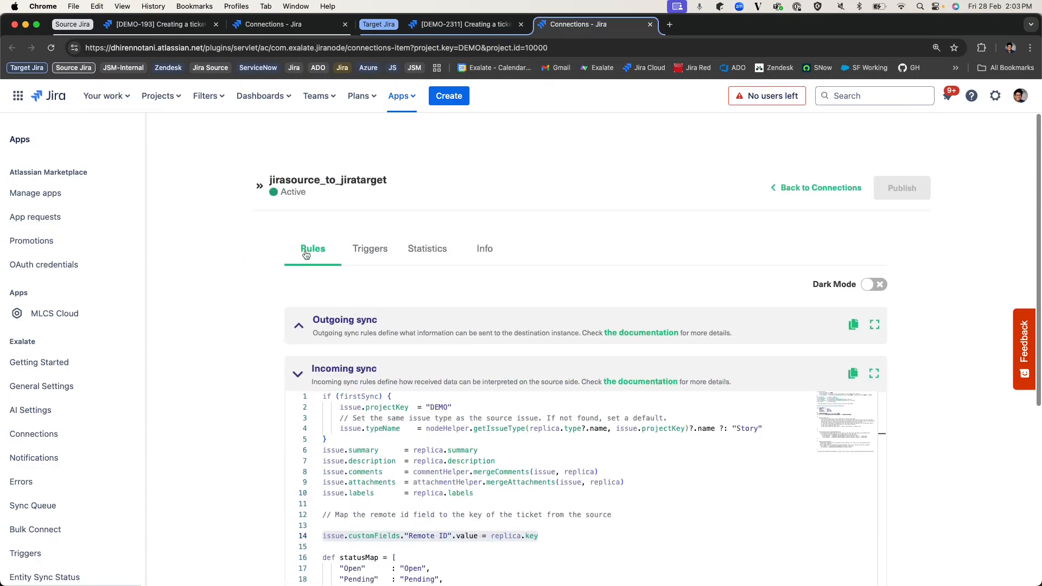